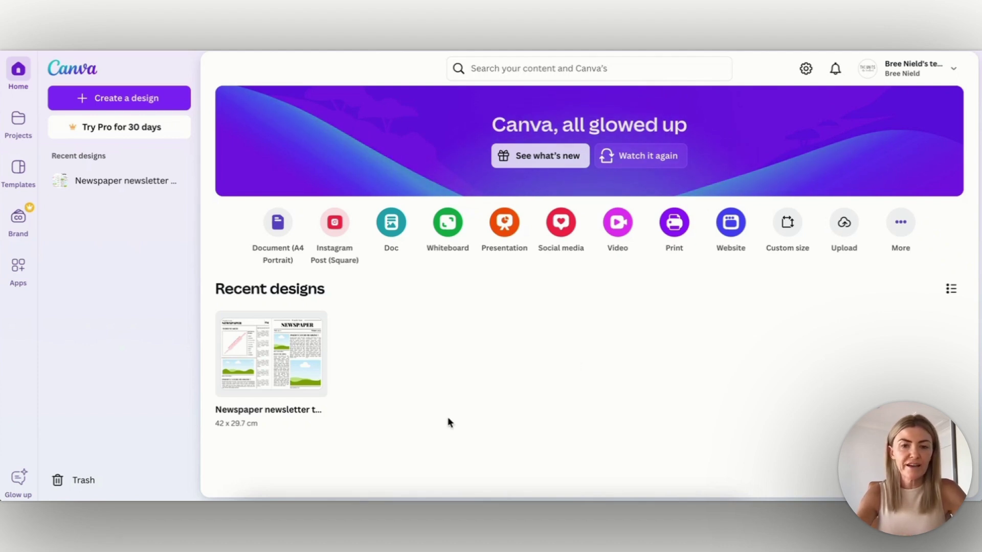
Step: Open the A4 Welcome Book template from the purchase PDF and start a new design from it
{"action": "mouse_move", "coordinate": [229, 357]}
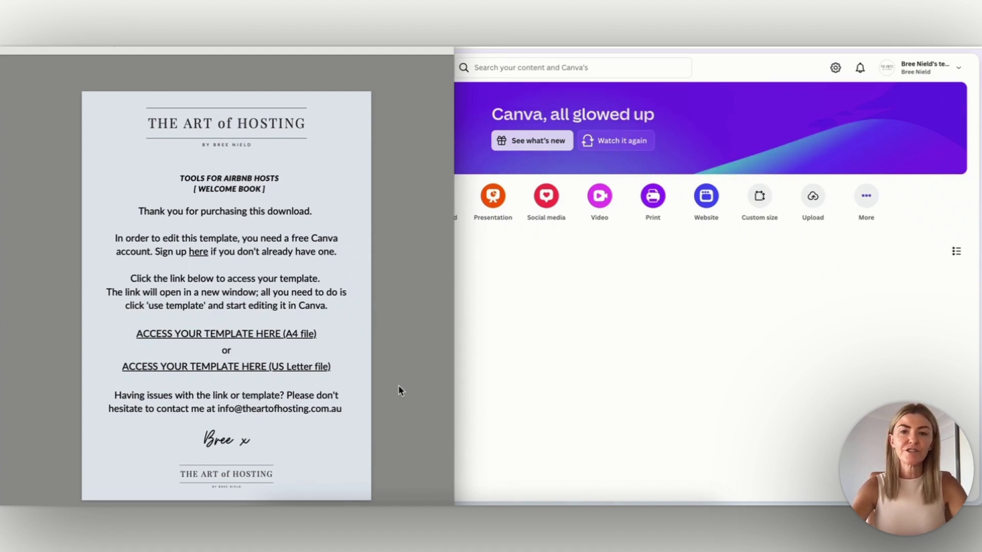
{"action": "left_click", "coordinate": [231, 335]}
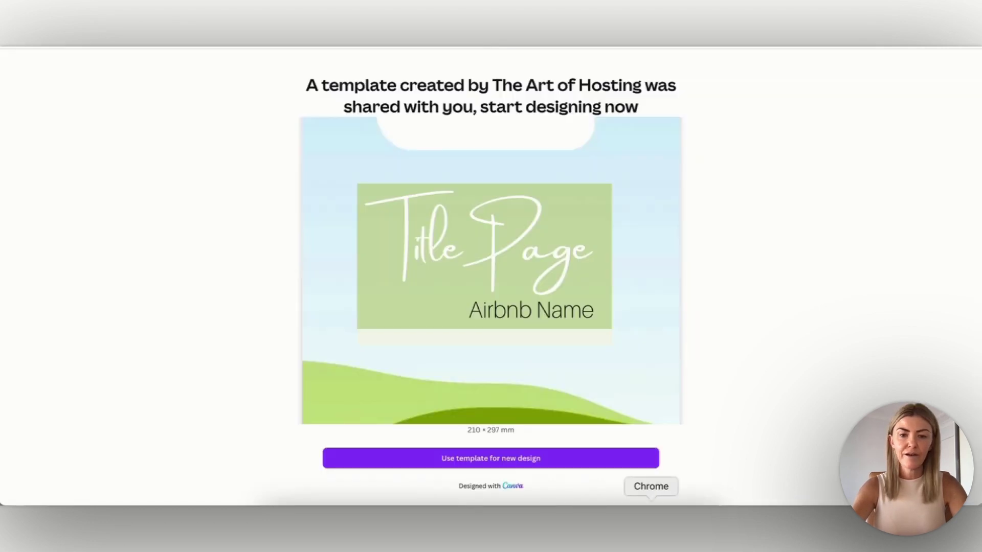
{"action": "left_click", "coordinate": [498, 464]}
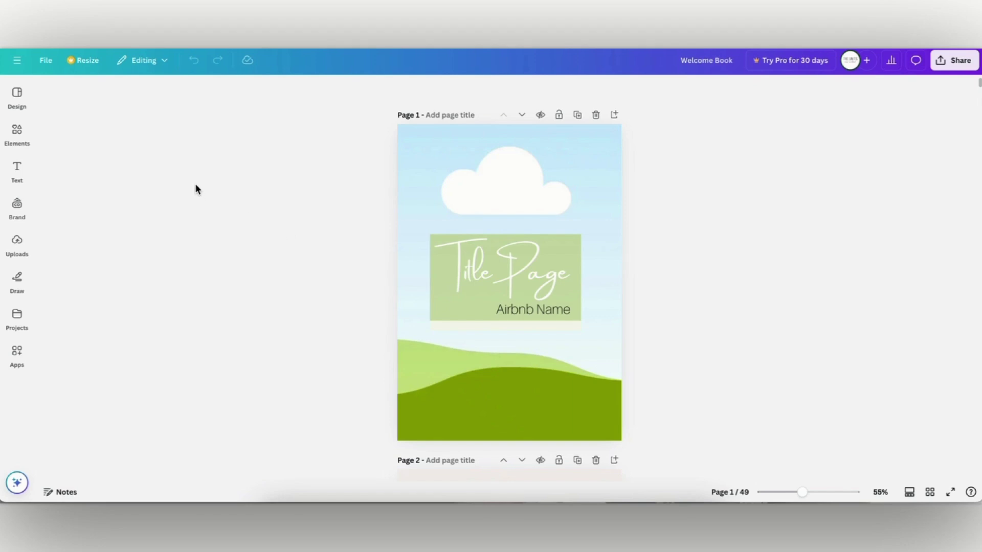
Step: Go back to Home and prefix the Welcome Book design's title with 'DO NOT TOUCH'
{"action": "left_click", "coordinate": [18, 62]}
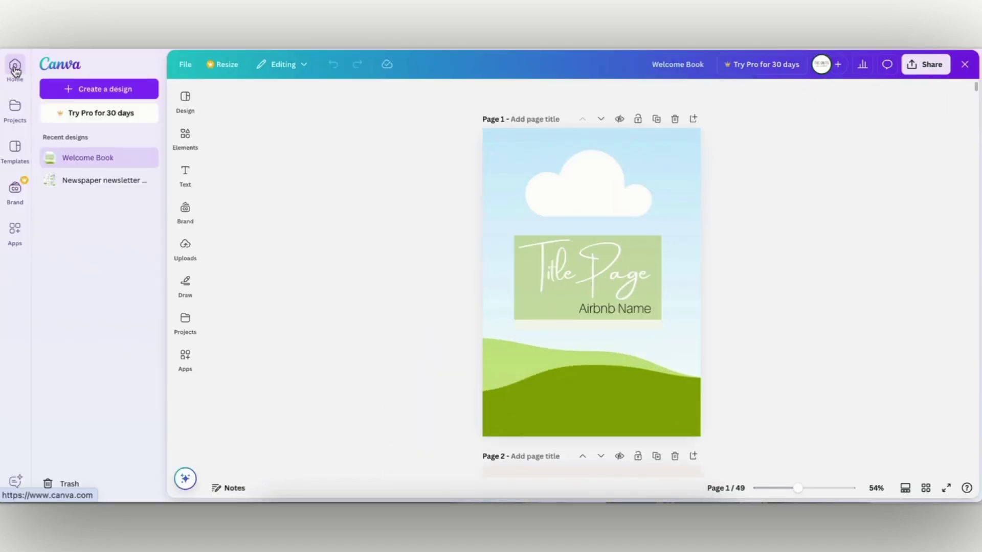
{"action": "left_click", "coordinate": [15, 67]}
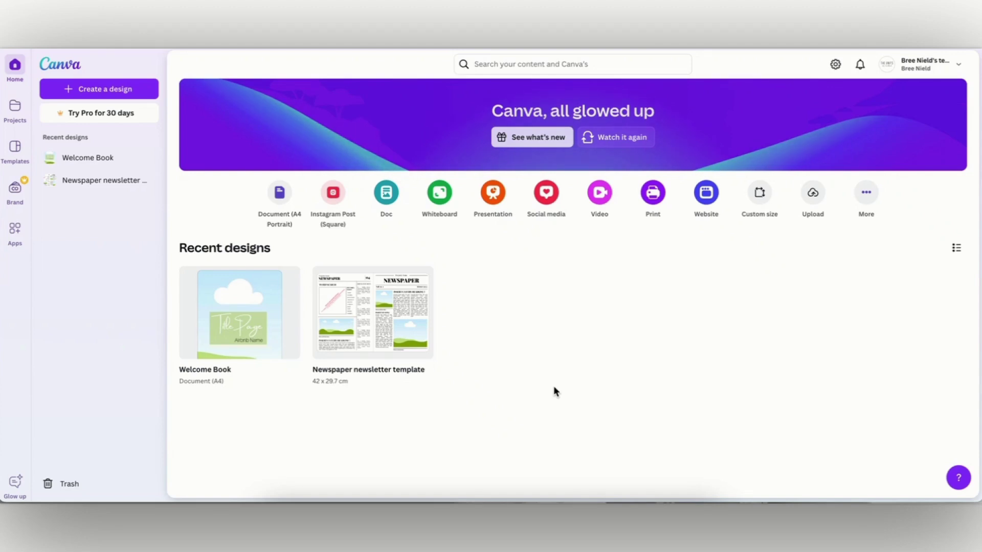
{"action": "left_click", "coordinate": [239, 368]}
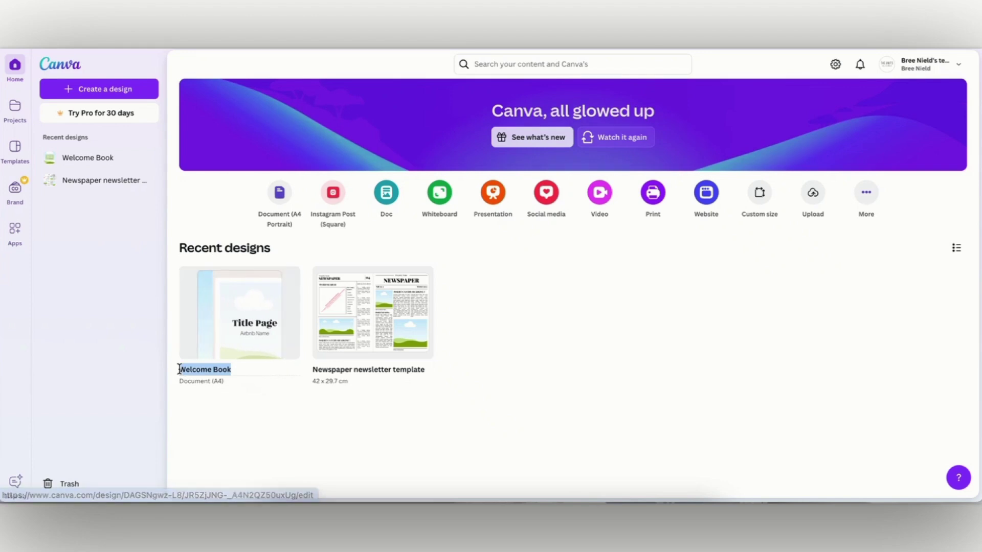
{"action": "key", "text": "Left"}
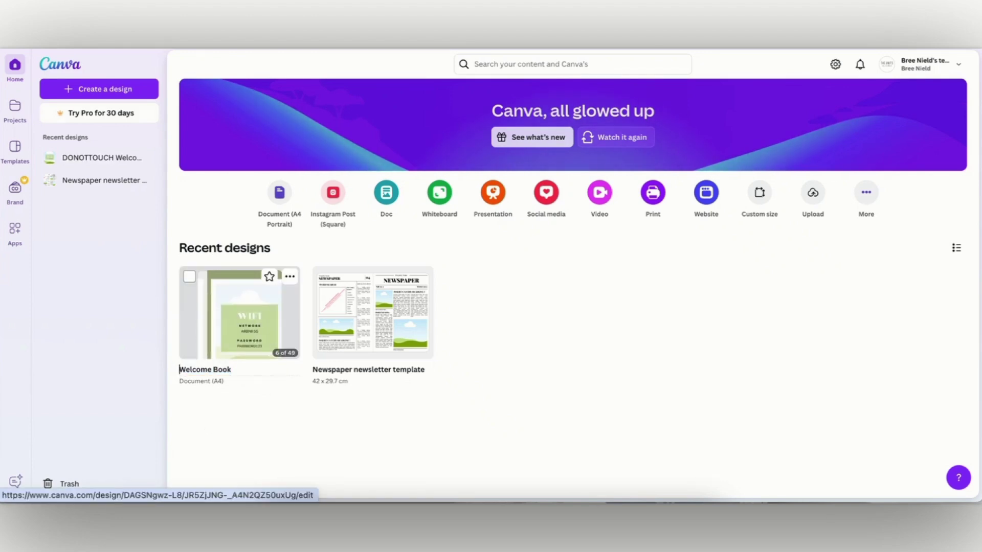
{"action": "type", "text": "DO NOT"}
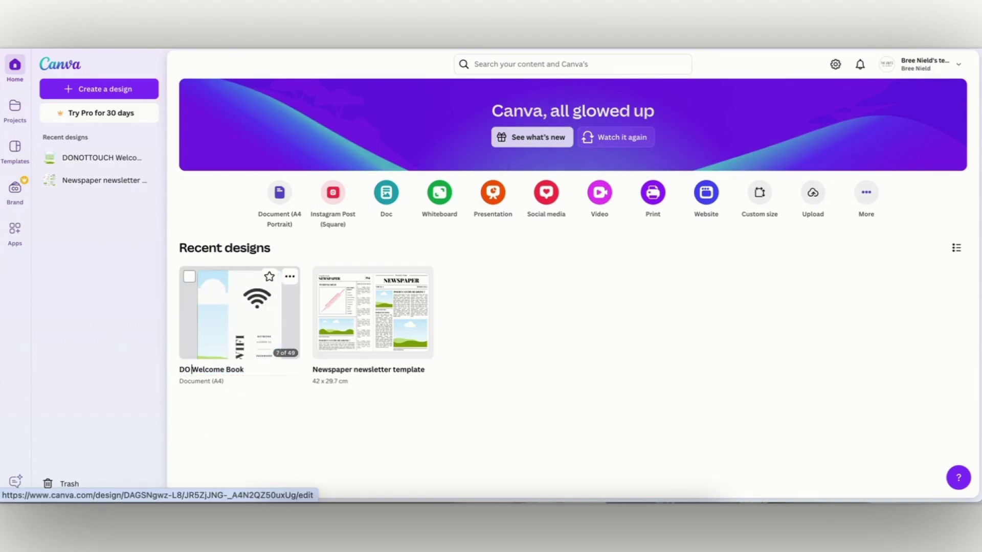
{"action": "type", "text": " TO"}
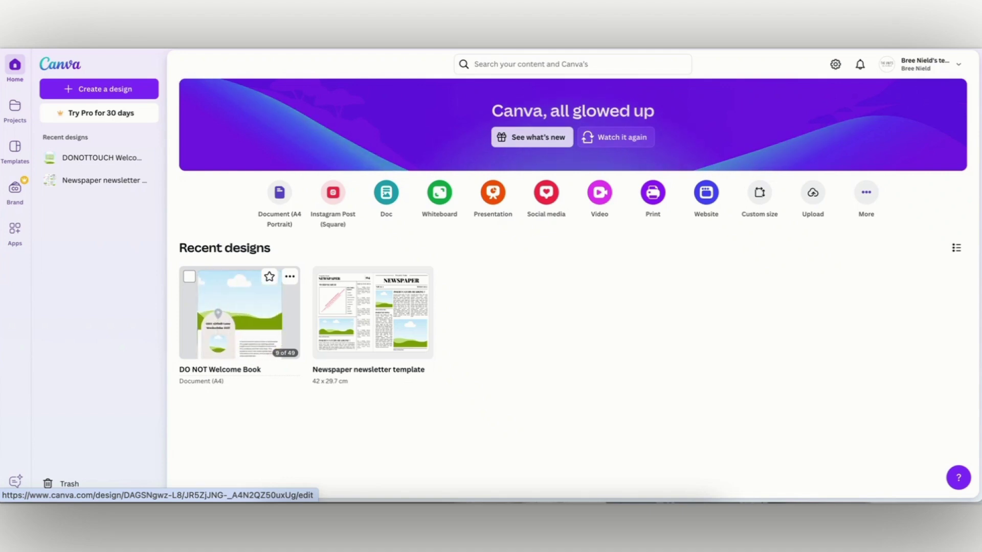
{"action": "type", "text": "UCH"}
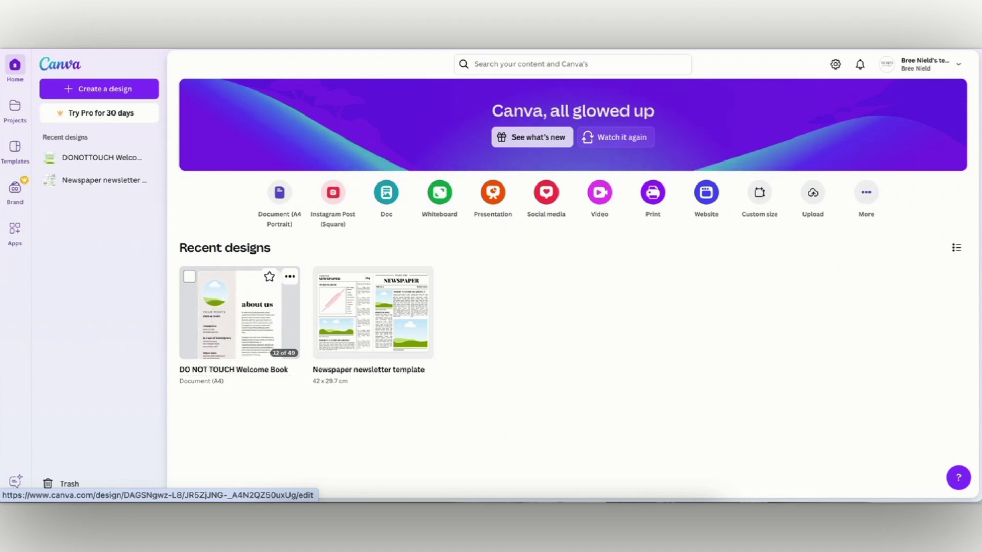
Step: Confirm the 'DO NOT TOUCH Welcome Book' title and make a copy of that design
{"action": "left_click", "coordinate": [564, 329]}
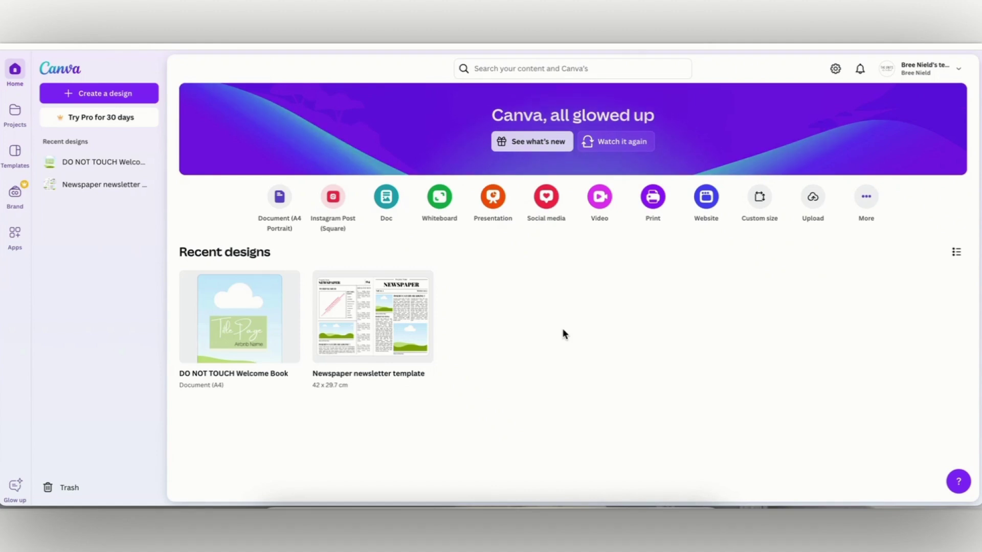
{"action": "mouse_move", "coordinate": [293, 323]}
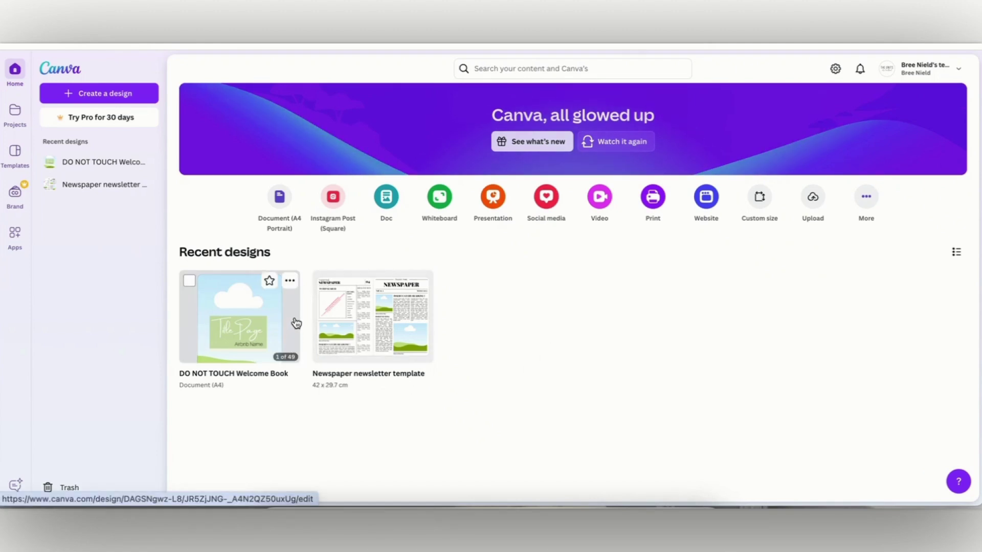
{"action": "left_click", "coordinate": [290, 283]}
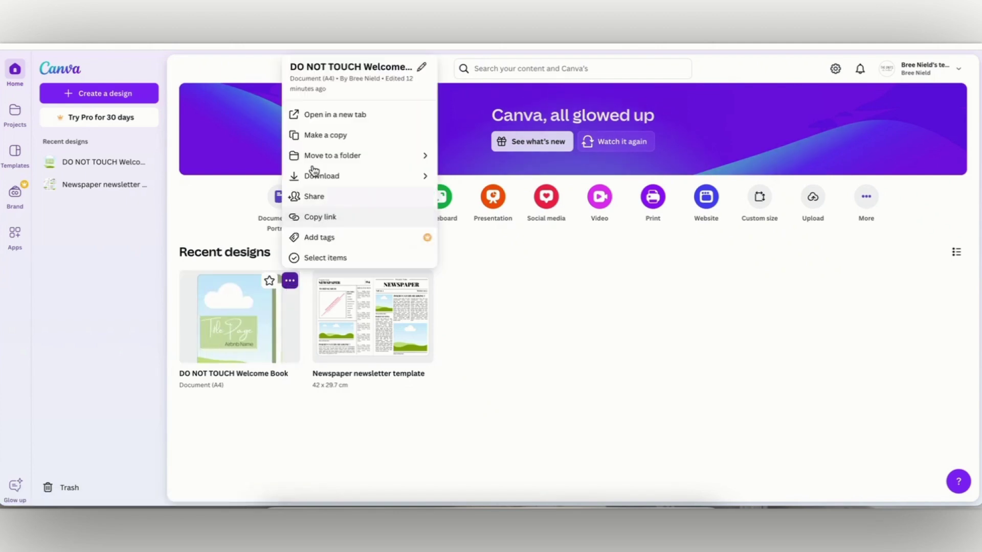
{"action": "left_click", "coordinate": [316, 137]}
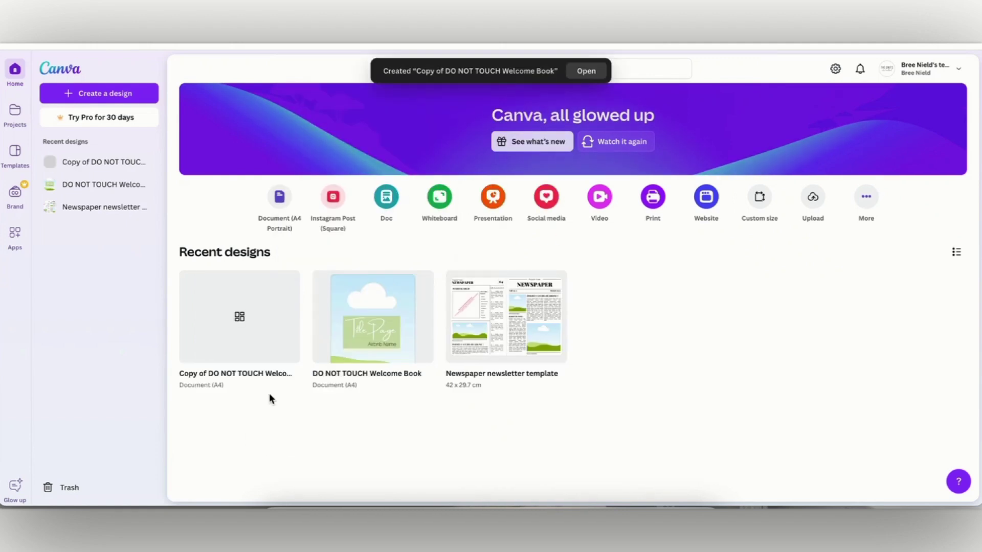
Step: Rename the copy to 'EDIT Welcome Book'
{"action": "left_click", "coordinate": [294, 376]}
{"action": "left_click_drag", "start_coordinate": [230, 373], "coordinate": [180, 373]}
{"action": "type", "text": "EDI"}
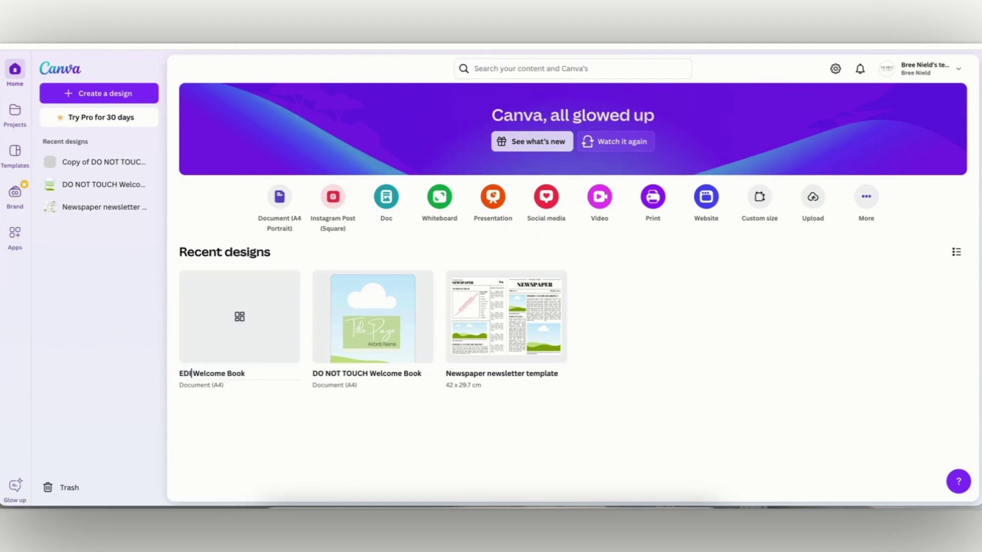
{"action": "type", "text": "T"}
{"action": "left_click", "coordinate": [264, 401]}
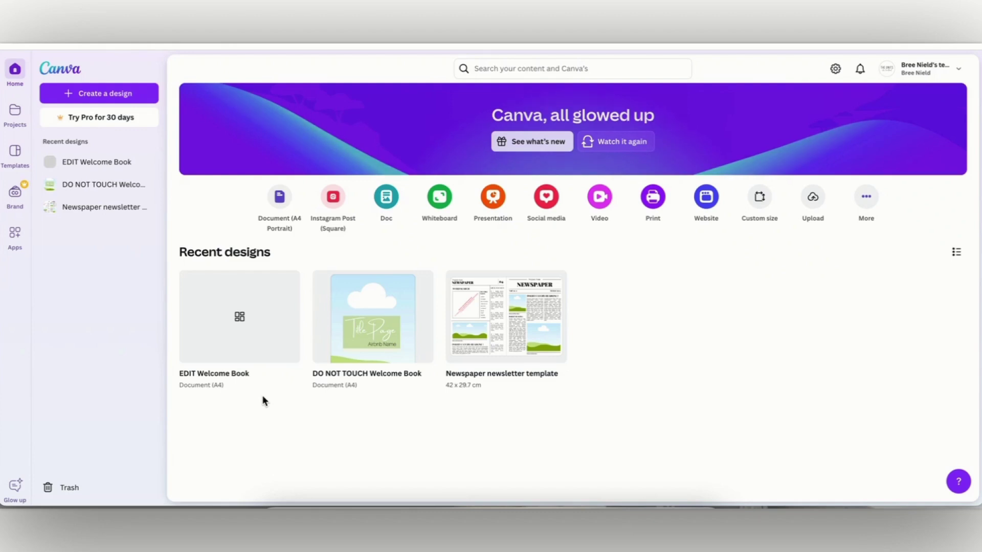
Step: Open the EDIT Welcome Book copy and scroll through its title, Wi-Fi and address pages
{"action": "left_click", "coordinate": [256, 340]}
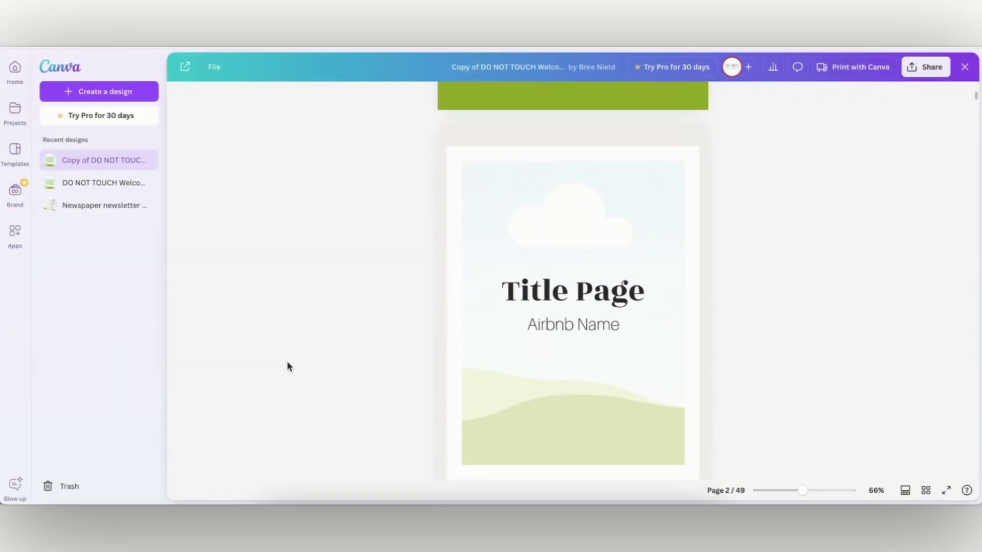
{"action": "scroll", "coordinate": [288, 366], "scroll_direction": "down", "scroll_amount": 5}
{"action": "scroll", "coordinate": [287, 362], "scroll_direction": "down", "scroll_amount": 10}
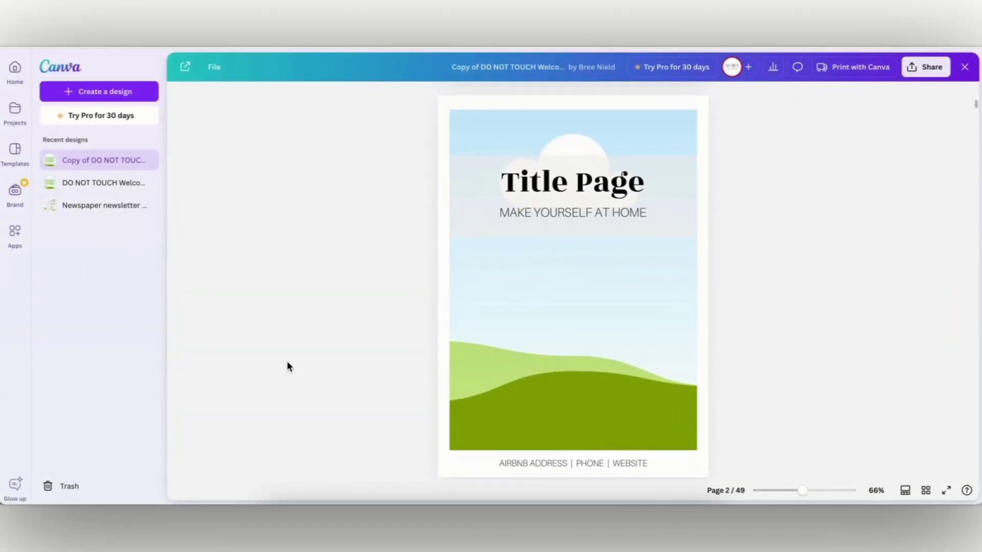
{"action": "scroll", "coordinate": [287, 363], "scroll_direction": "down", "scroll_amount": 7}
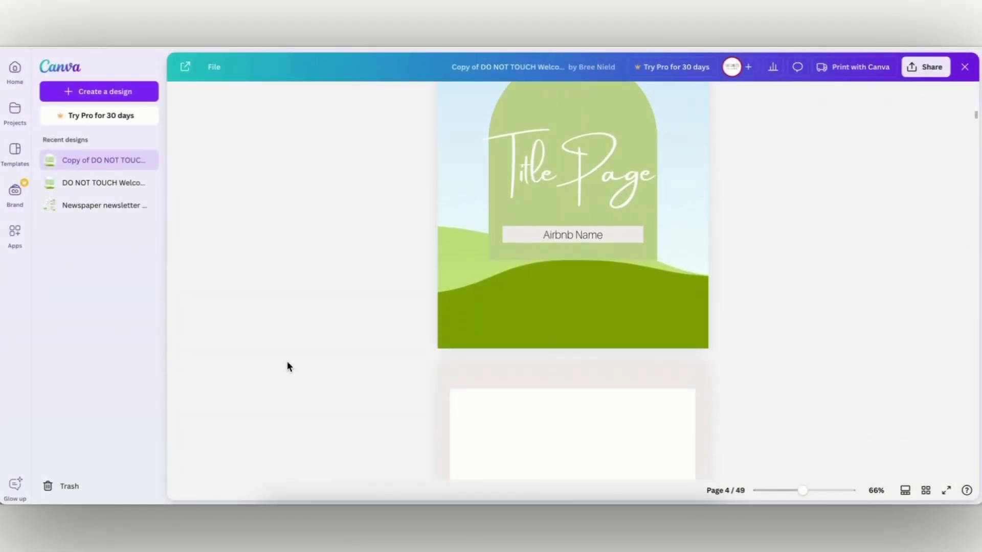
{"action": "scroll", "coordinate": [288, 363], "scroll_direction": "down", "scroll_amount": 8}
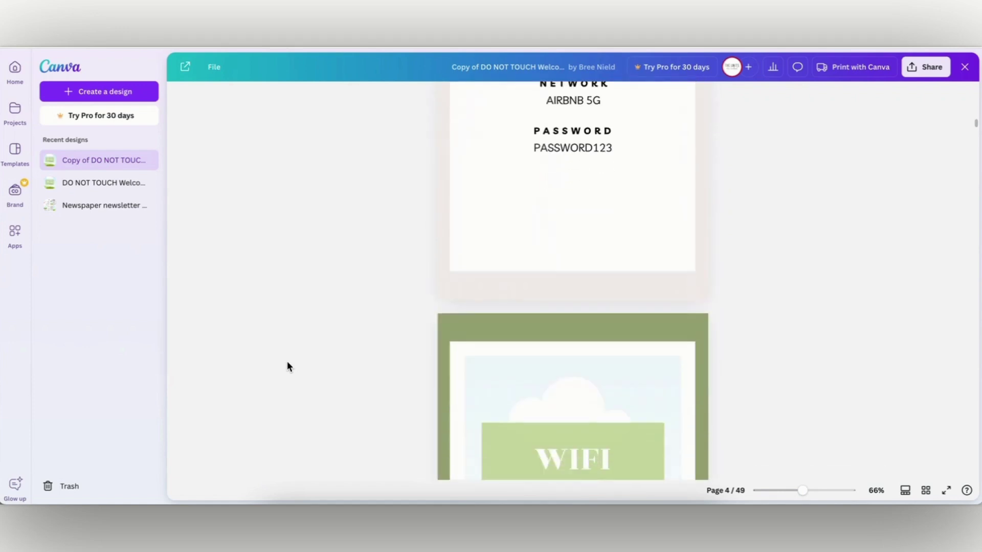
{"action": "scroll", "coordinate": [287, 366], "scroll_direction": "down", "scroll_amount": 8}
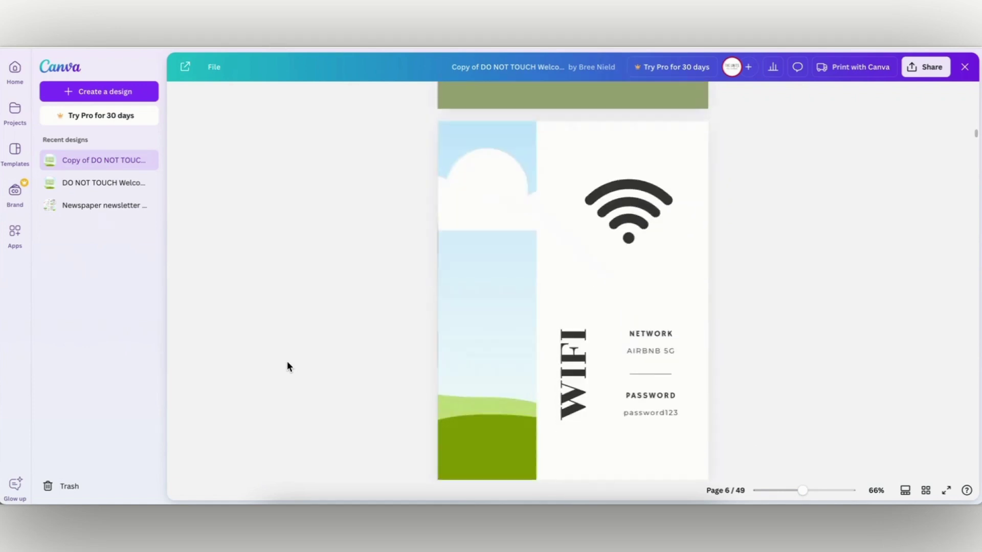
{"action": "scroll", "coordinate": [287, 367], "scroll_direction": "down", "scroll_amount": 8}
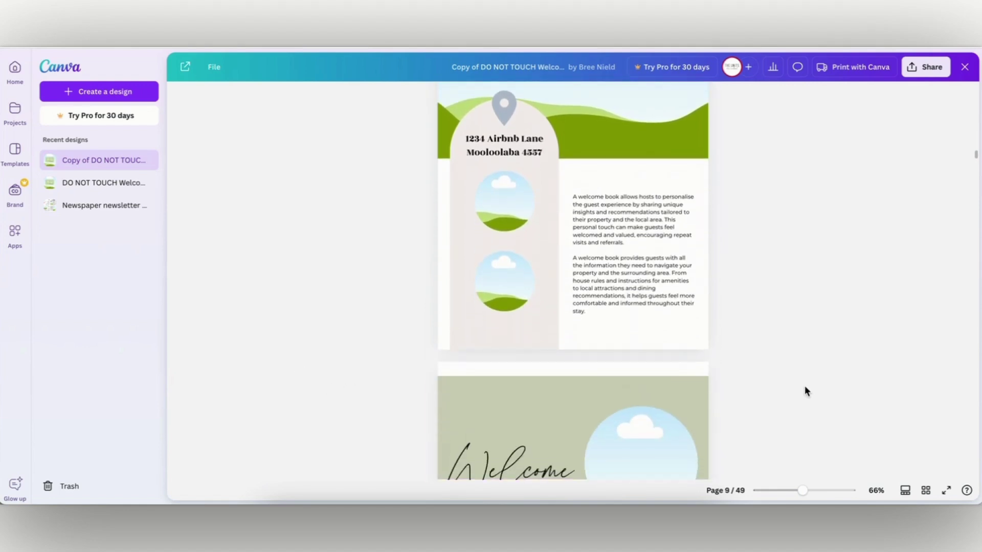
Step: Browse every layout in the page grid, then select the page 3 sky-and-hills Title Page
{"action": "left_click", "coordinate": [925, 490]}
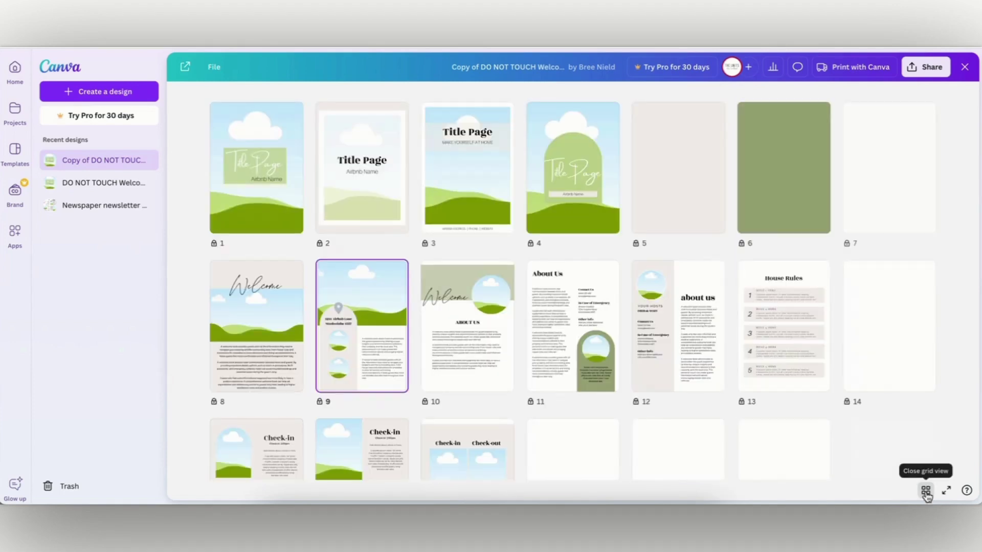
{"action": "scroll", "coordinate": [826, 407], "scroll_direction": "down", "scroll_amount": 2}
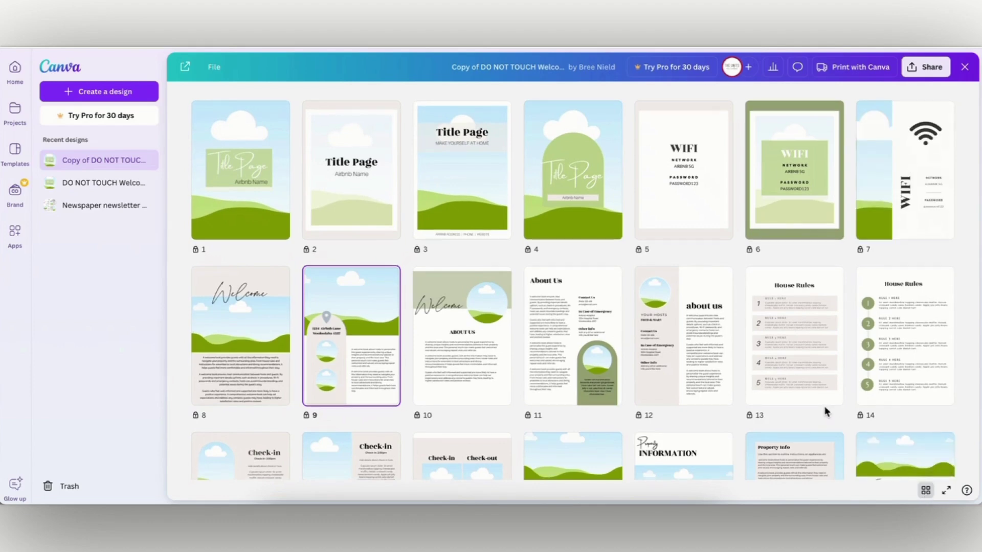
{"action": "scroll", "coordinate": [826, 409], "scroll_direction": "down", "scroll_amount": 10}
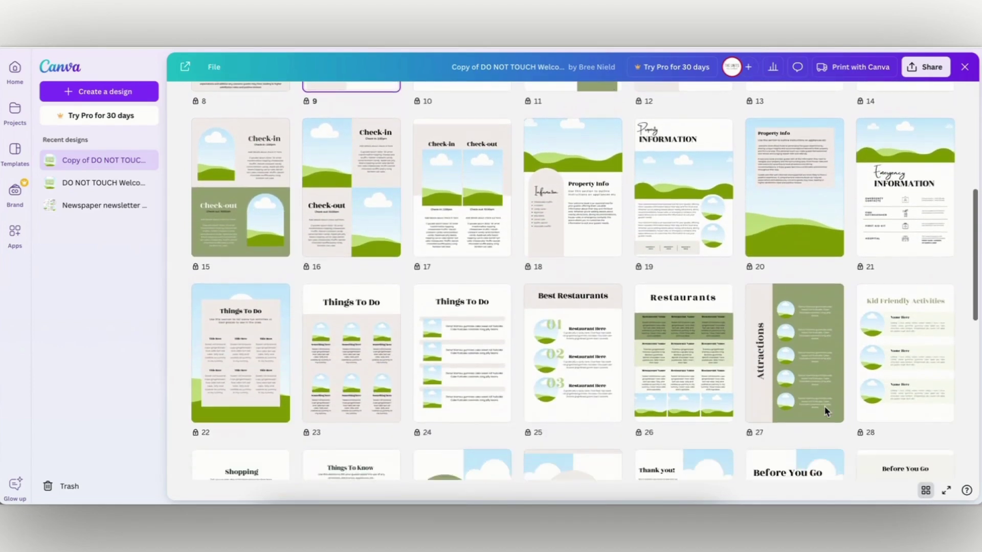
{"action": "scroll", "coordinate": [826, 411], "scroll_direction": "down", "scroll_amount": 8}
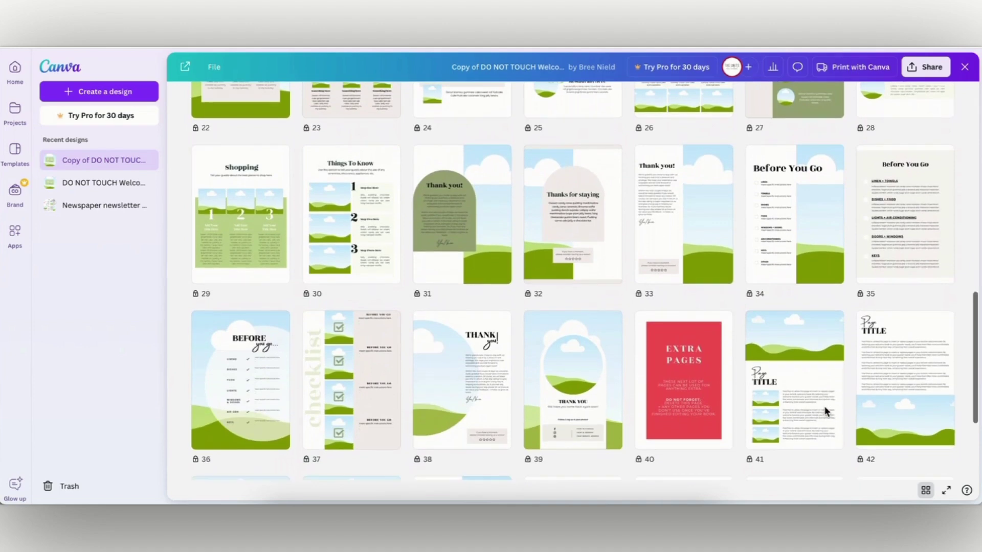
{"action": "scroll", "coordinate": [826, 411], "scroll_direction": "up", "scroll_amount": 10}
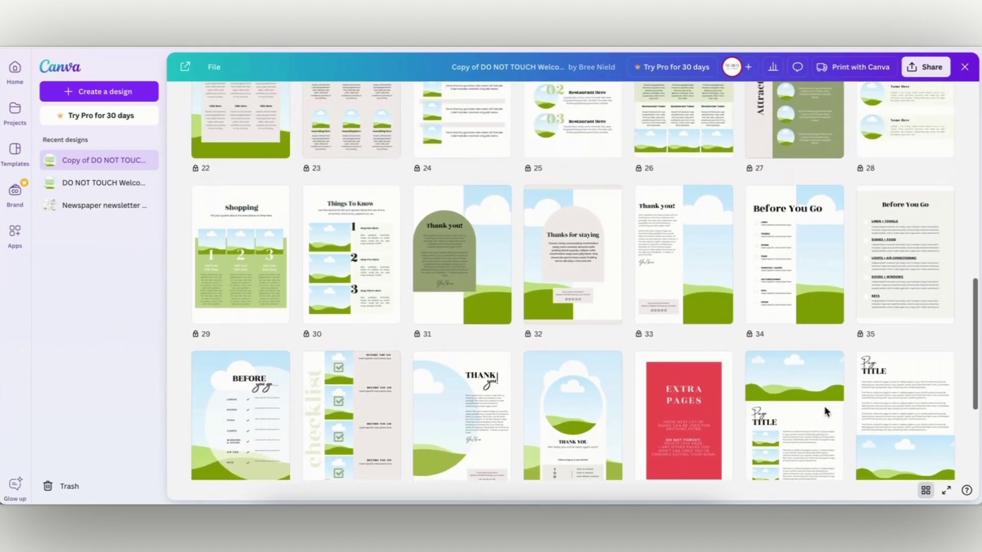
{"action": "scroll", "coordinate": [827, 411], "scroll_direction": "up", "scroll_amount": 5}
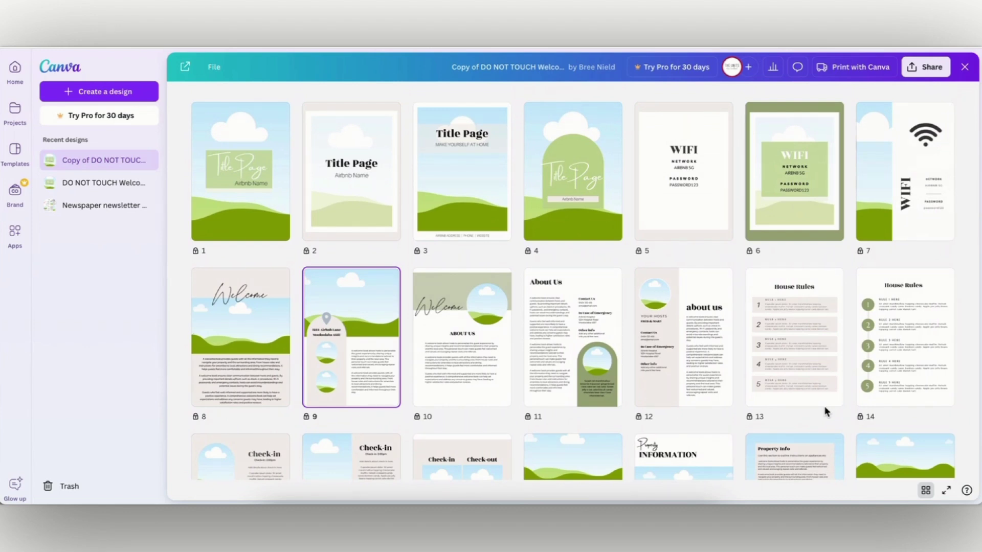
{"action": "scroll", "coordinate": [813, 413], "scroll_direction": "down", "scroll_amount": 2}
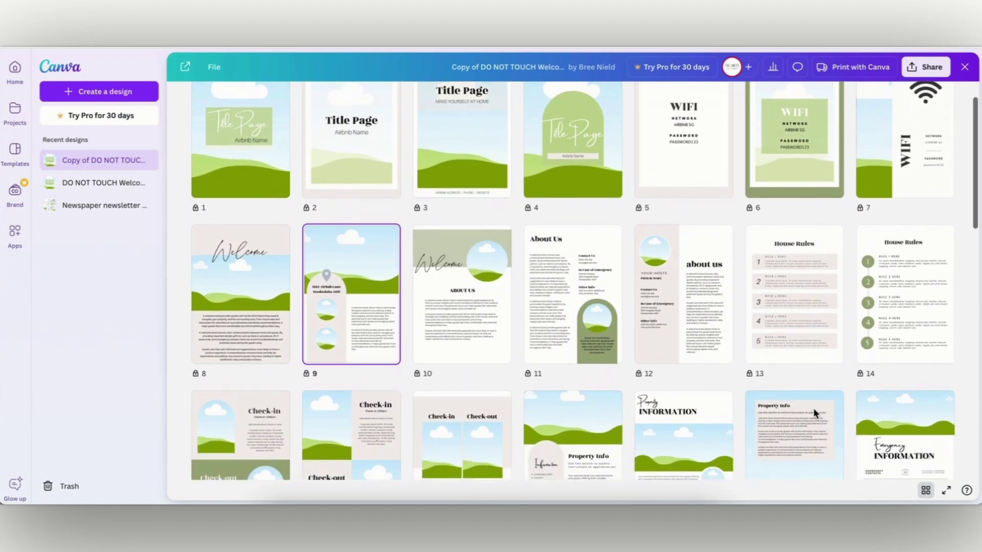
{"action": "scroll", "coordinate": [813, 408], "scroll_direction": "down", "scroll_amount": 1}
{"action": "scroll", "coordinate": [813, 408], "scroll_direction": "down", "scroll_amount": 3}
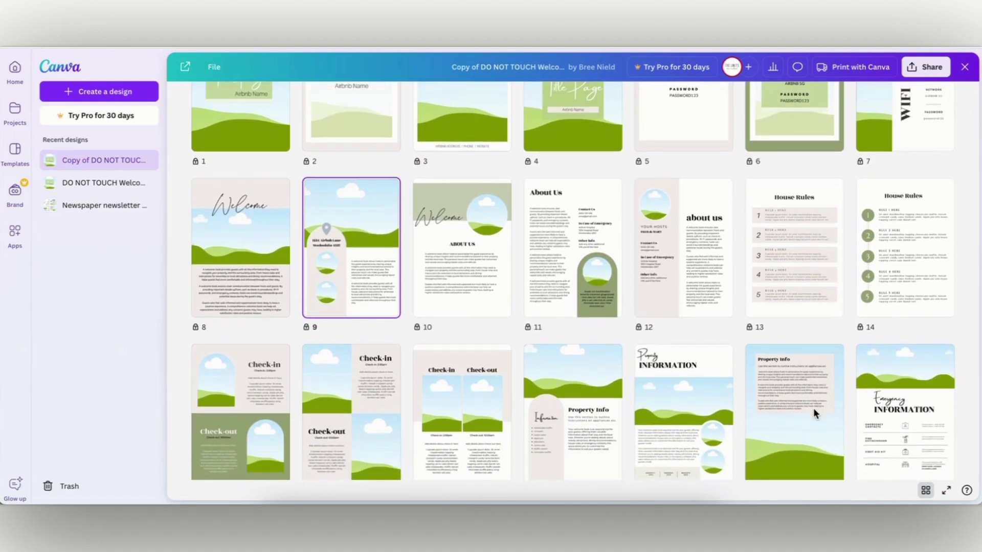
{"action": "scroll", "coordinate": [812, 408], "scroll_direction": "down", "scroll_amount": 3}
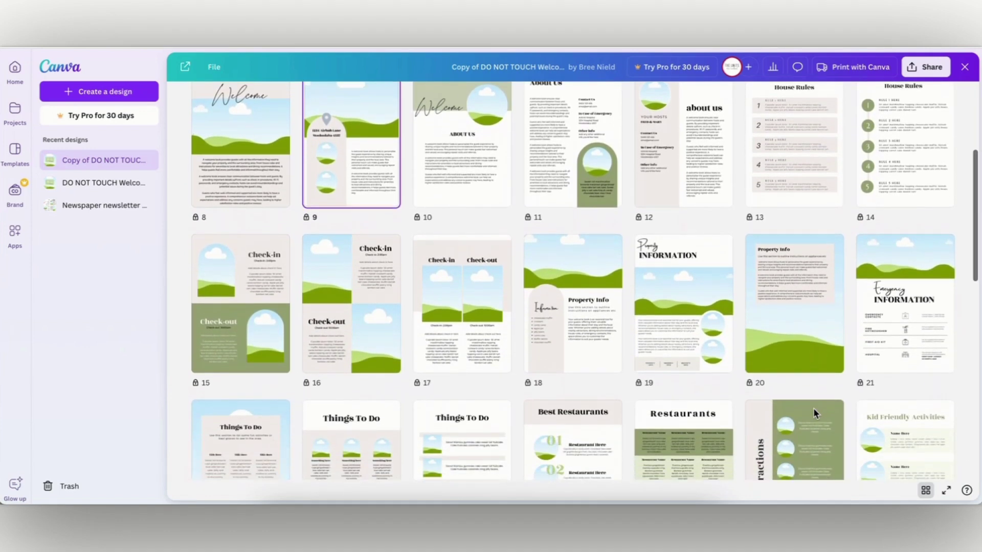
{"action": "scroll", "coordinate": [813, 413], "scroll_direction": "down", "scroll_amount": 3}
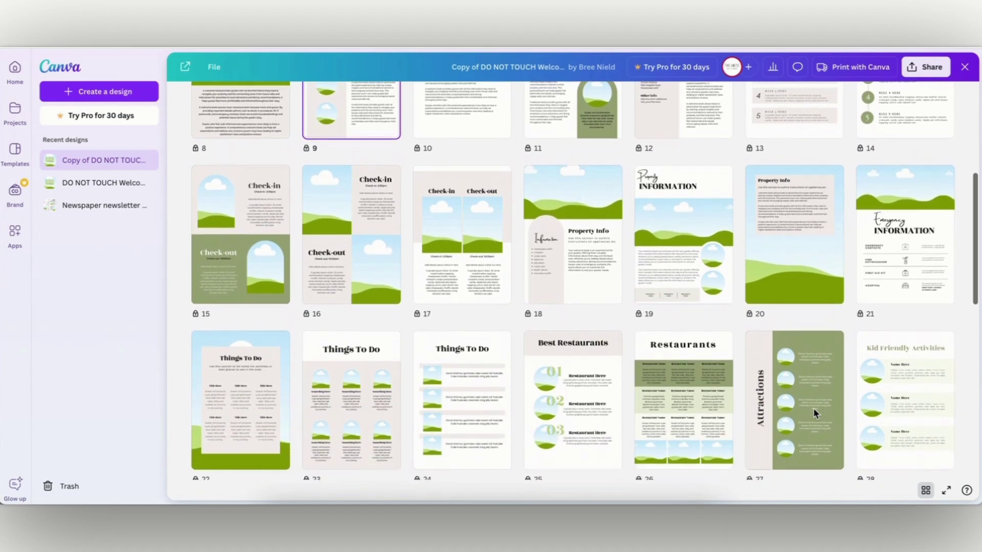
{"action": "scroll", "coordinate": [814, 410], "scroll_direction": "down", "scroll_amount": 2}
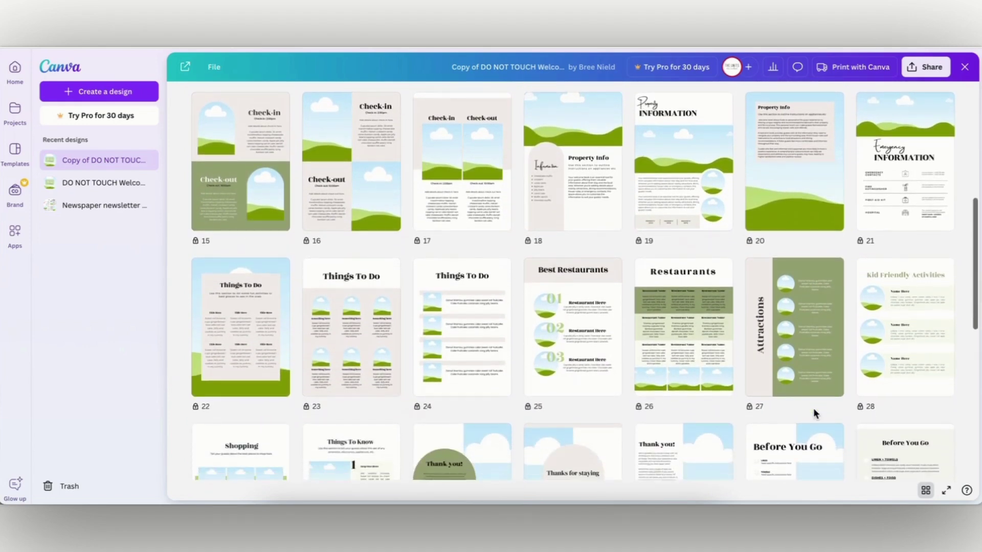
{"action": "scroll", "coordinate": [813, 408], "scroll_direction": "down", "scroll_amount": 4}
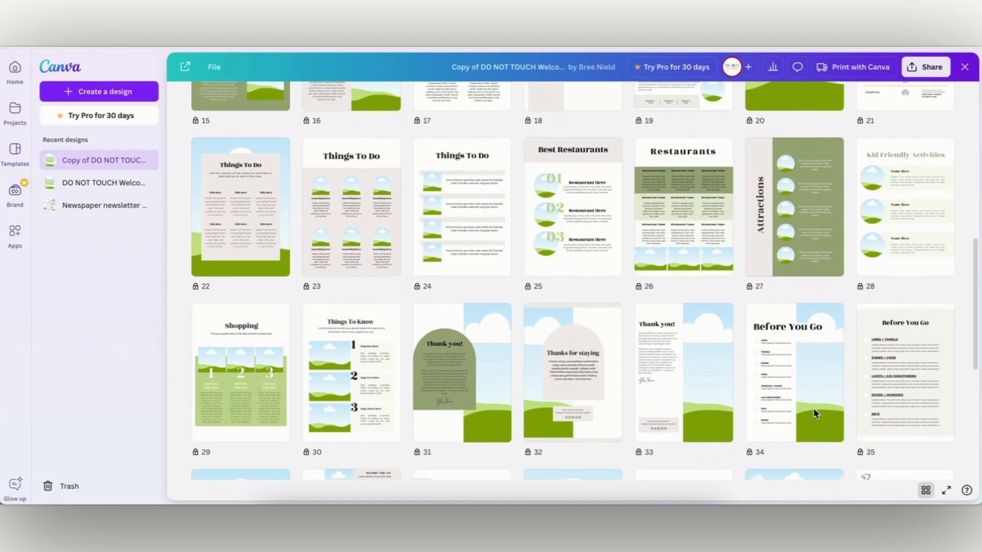
{"action": "scroll", "coordinate": [813, 408], "scroll_direction": "down", "scroll_amount": 2}
{"action": "scroll", "coordinate": [813, 408], "scroll_direction": "down", "scroll_amount": 5}
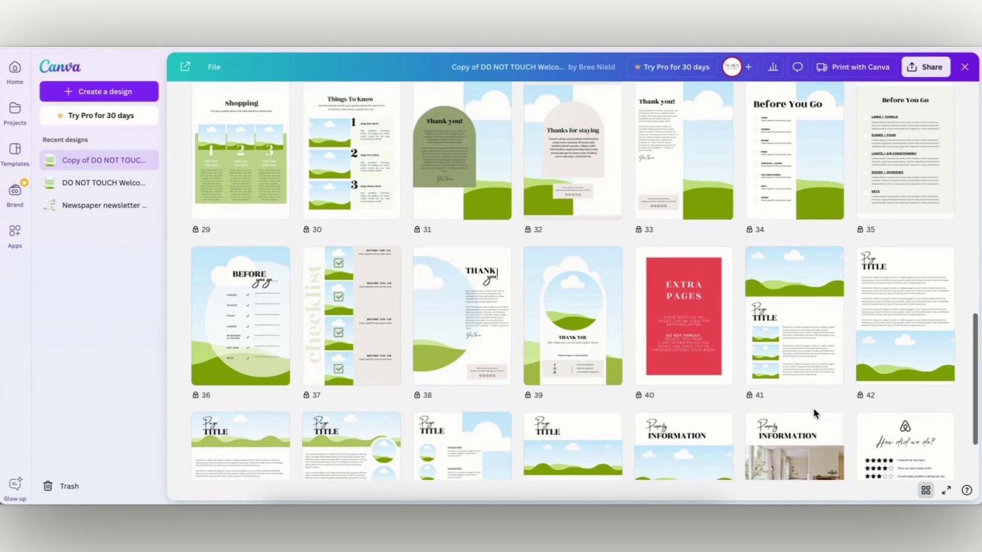
{"action": "scroll", "coordinate": [813, 407], "scroll_direction": "up", "scroll_amount": 20}
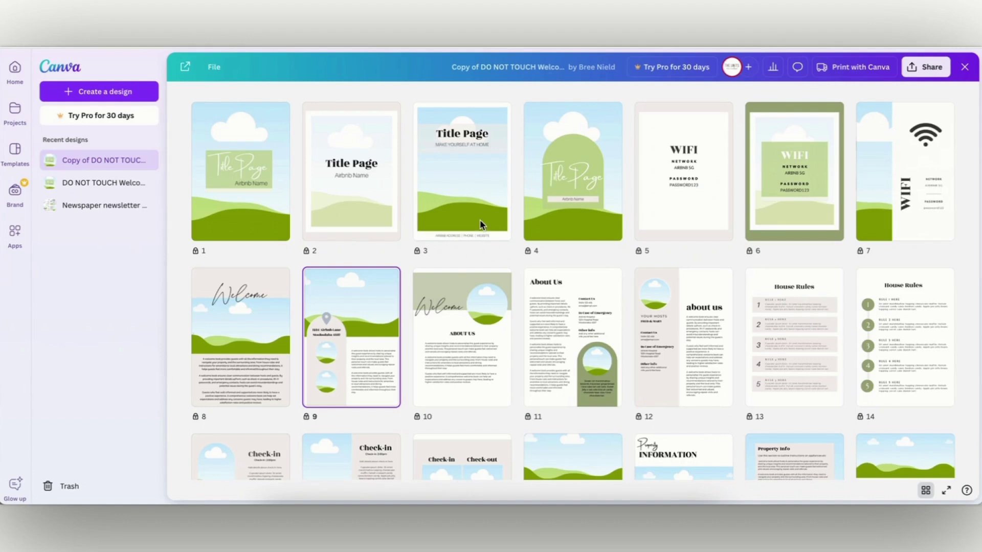
{"action": "left_click", "coordinate": [471, 195]}
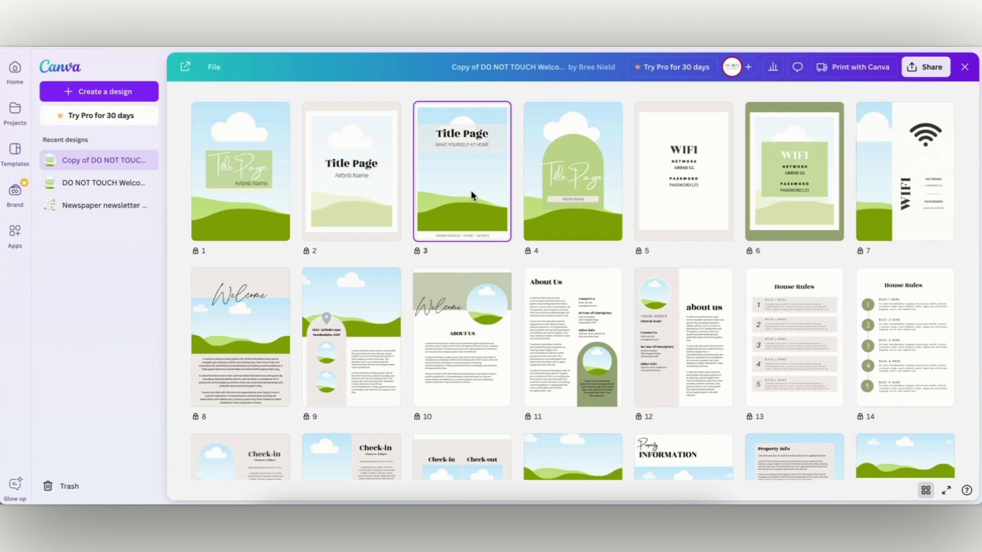
Step: Open page 3 in the editor and change the 'Title Page' heading to 'Welcome'
{"action": "double_click", "coordinate": [471, 194]}
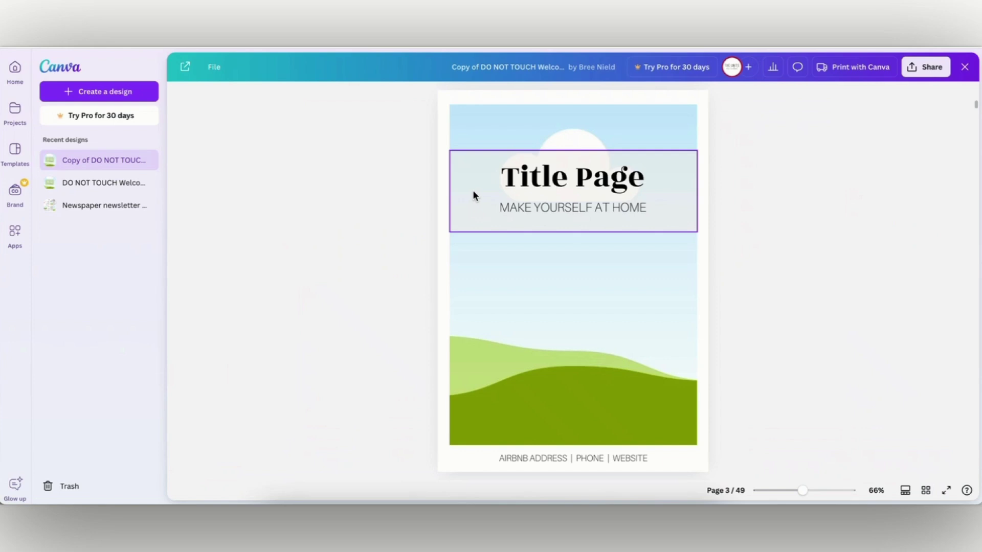
{"action": "left_click", "coordinate": [560, 182]}
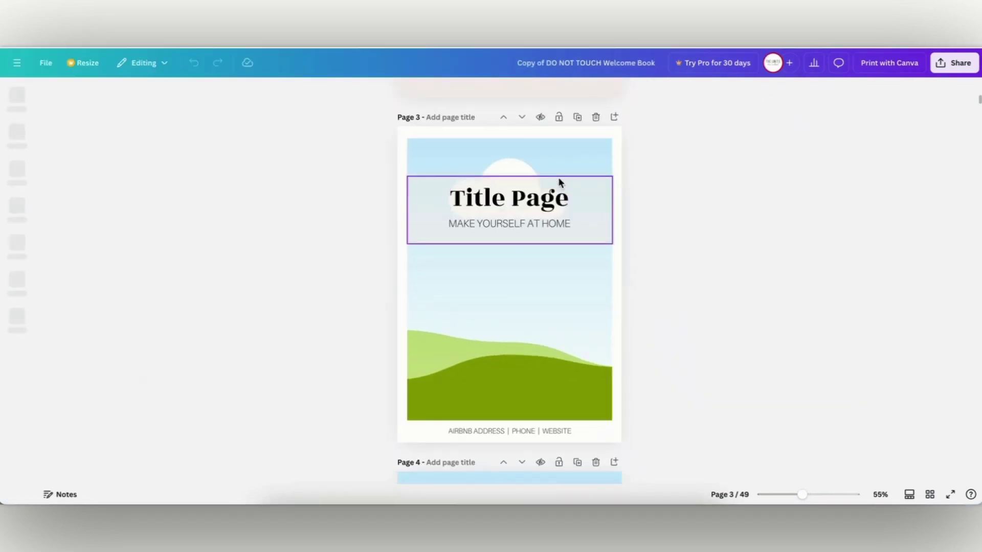
{"action": "left_click", "coordinate": [553, 219]}
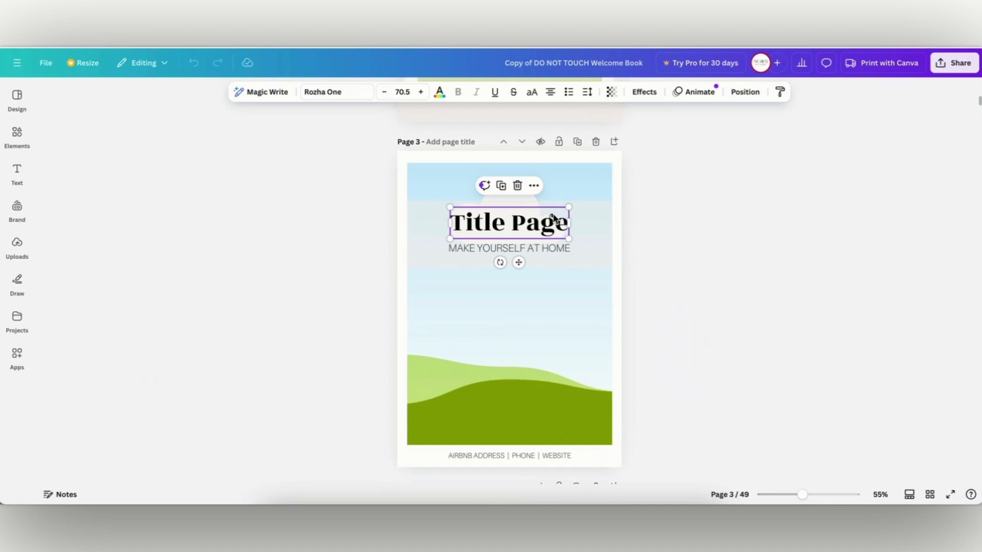
{"action": "left_click", "coordinate": [564, 223]}
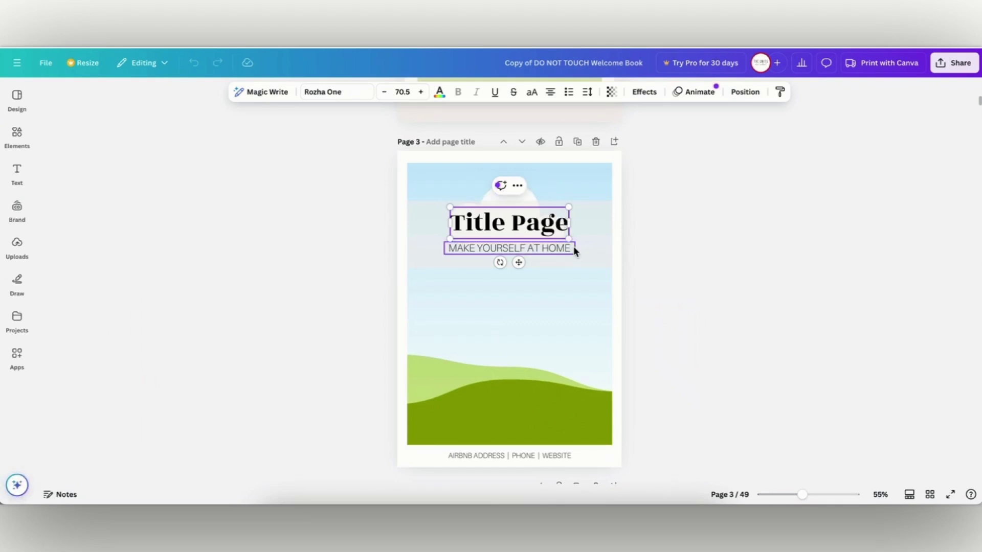
{"action": "left_click", "coordinate": [561, 223]}
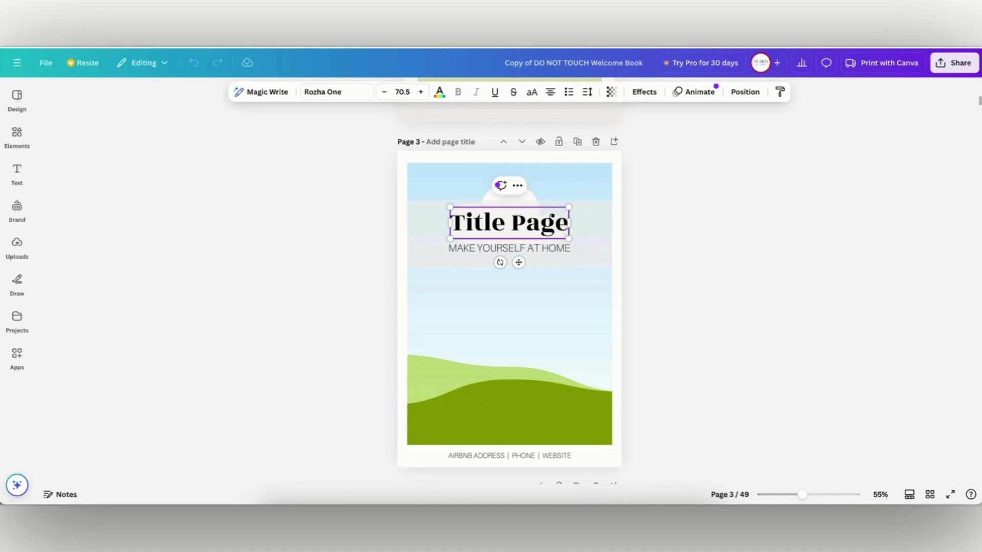
{"action": "key", "text": "BackSpace"}
{"action": "key", "text": "BackSpace"}
{"action": "key", "text": "BackSpace"}
{"action": "key", "text": "BackSpace"}
{"action": "key", "text": "BackSpace"}
{"action": "key", "text": "BackSpace"}
{"action": "key", "text": "BackSpace"}
{"action": "key", "text": "BackSpace"}
{"action": "key", "text": "BackSpace"}
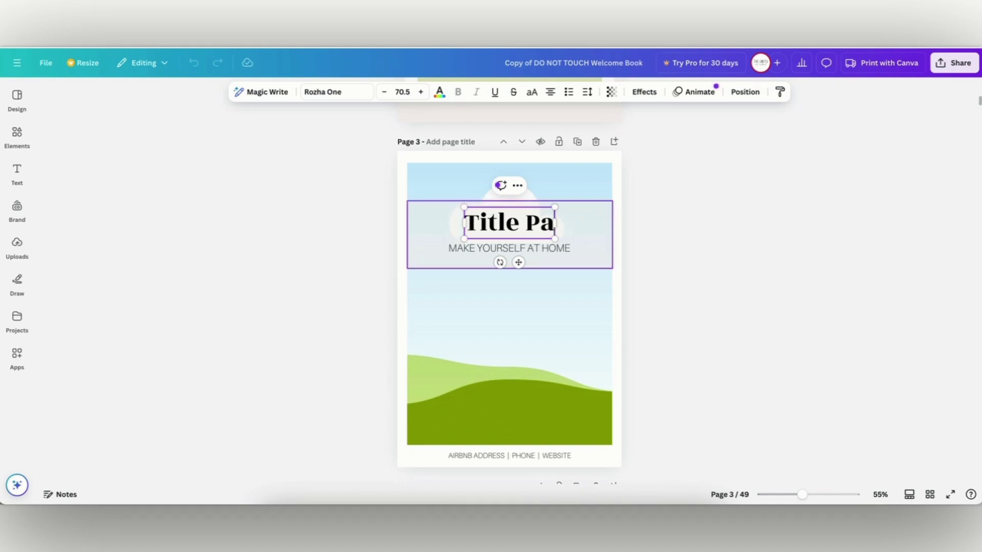
{"action": "key", "text": "BackSpace"}
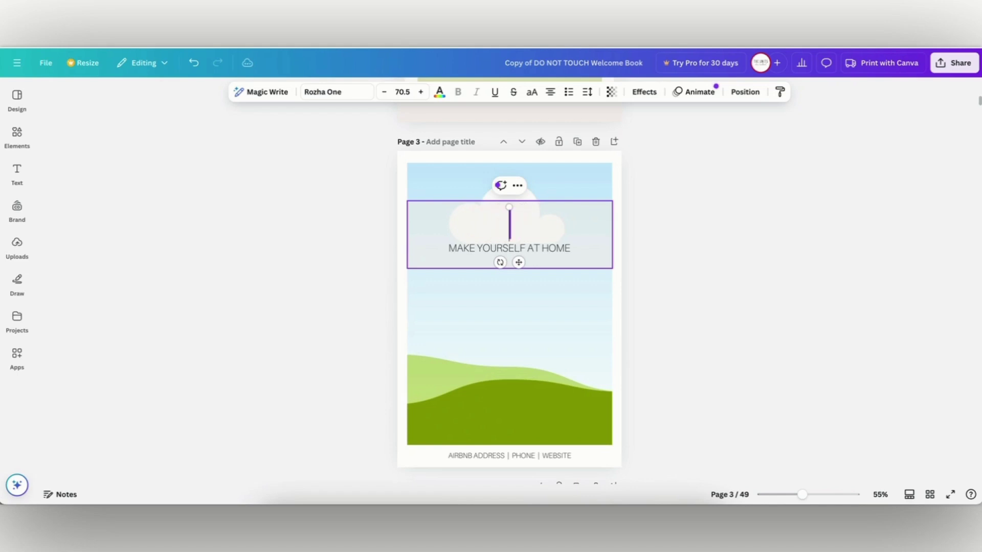
{"action": "type", "text": "Welcome"}
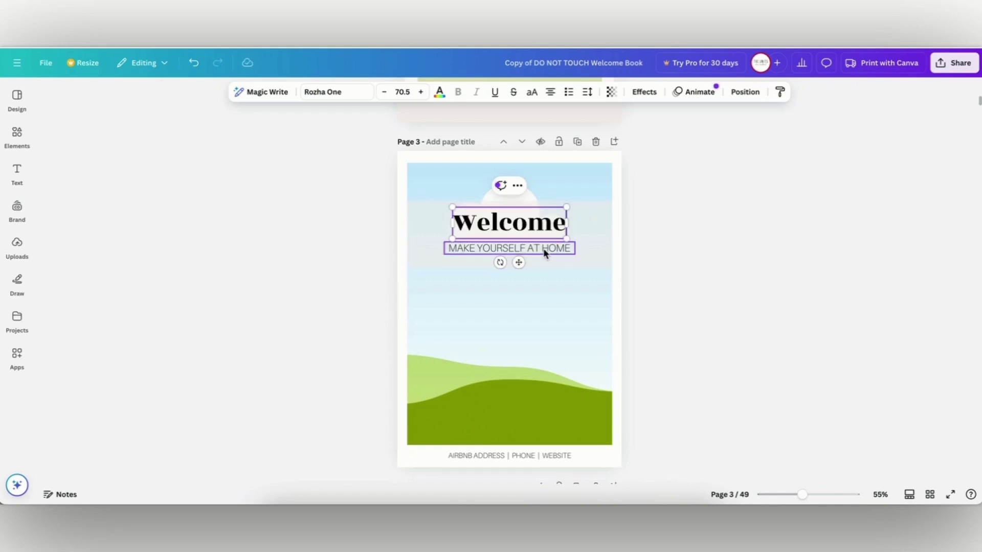
Step: Replace the 'MAKE YOURSELF AT HOME' subtitle with the property's name in bold
{"action": "left_click", "coordinate": [543, 248]}
{"action": "key", "text": "BackSpace"}
{"action": "key", "text": "BackSpace"}
{"action": "key", "text": "BackSpace"}
{"action": "key", "text": "BackSpace"}
{"action": "key", "text": "BackSpace"}
{"action": "key", "text": "BackSpace"}
{"action": "key", "text": "BackSpace"}
{"action": "key", "text": "BackSpace"}
{"action": "key", "text": "BackSpace"}
{"action": "key", "text": "BackSpace"}
{"action": "key", "text": "BackSpace"}
{"action": "key", "text": "BackSpace"}
{"action": "key", "text": "BackSpace"}
{"action": "key", "text": "BackSpace"}
{"action": "key", "text": "BackSpace"}
{"action": "key", "text": "BackSpace"}
{"action": "key", "text": "BackSpace"}
{"action": "key", "text": "BackSpace"}
{"action": "key", "text": "BackSpace"}
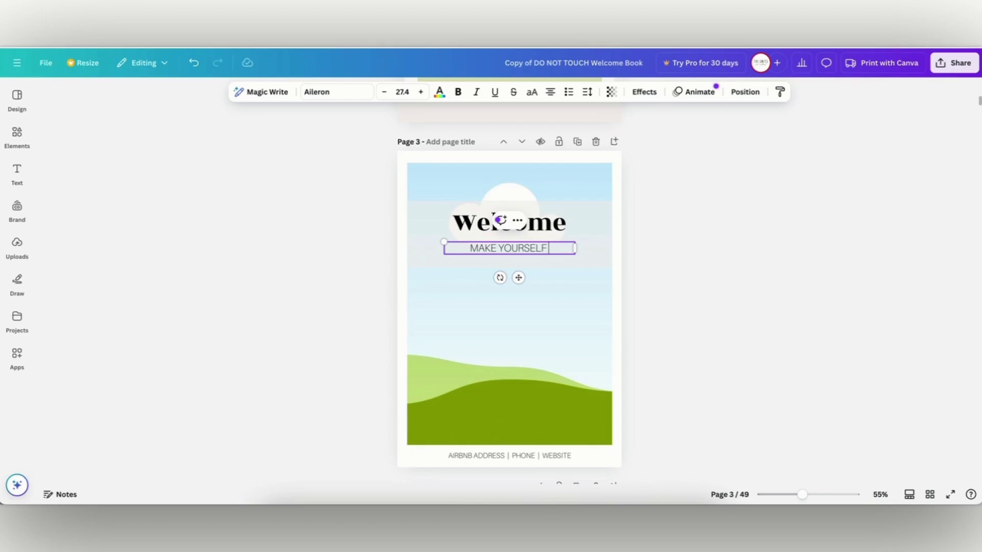
{"action": "key", "text": "BackSpace"}
{"action": "key", "text": "BackSpace"}
{"action": "type", "text": "Bree's Beach"}
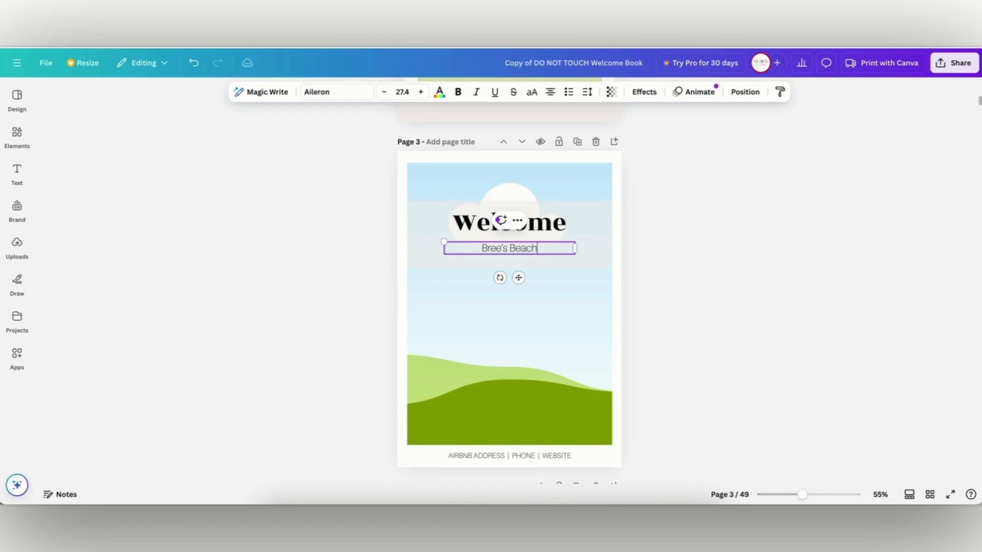
{"action": "type", "text": " Shack"}
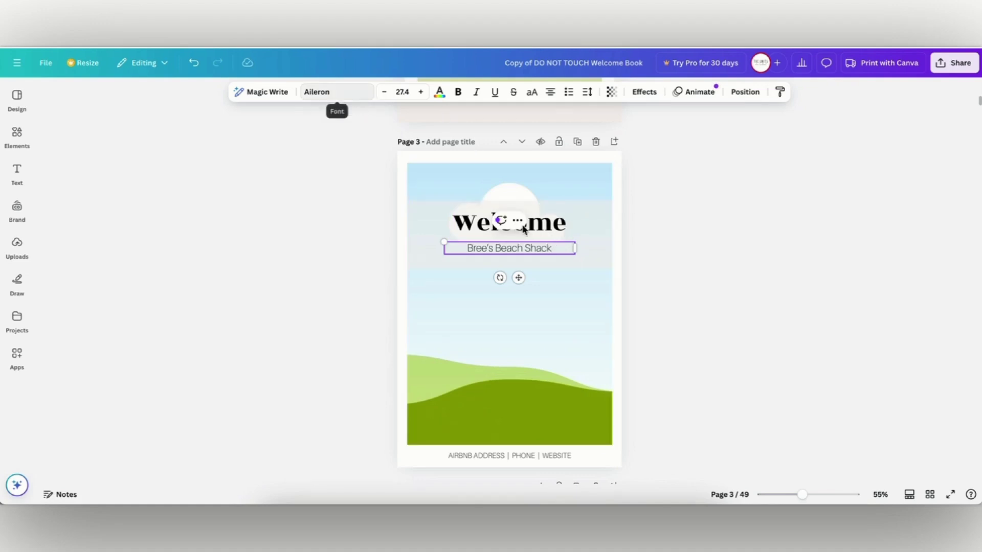
{"action": "triple_click", "coordinate": [552, 249]}
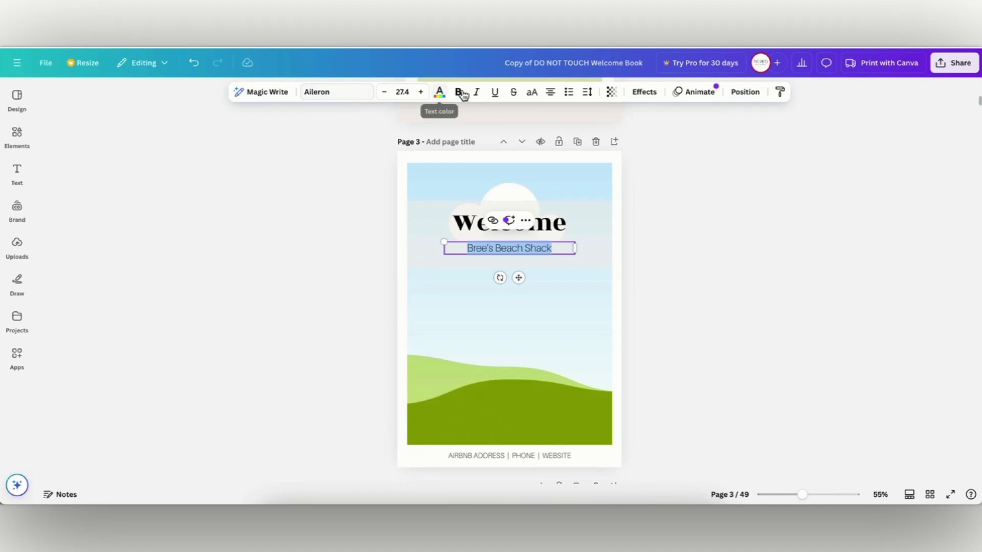
{"action": "left_click", "coordinate": [460, 92]}
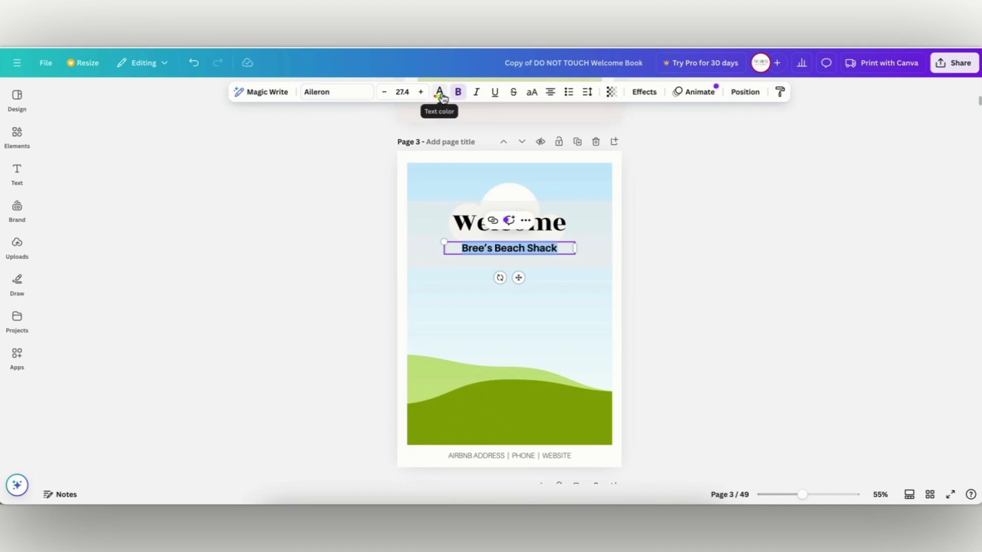
{"action": "left_click", "coordinate": [742, 414]}
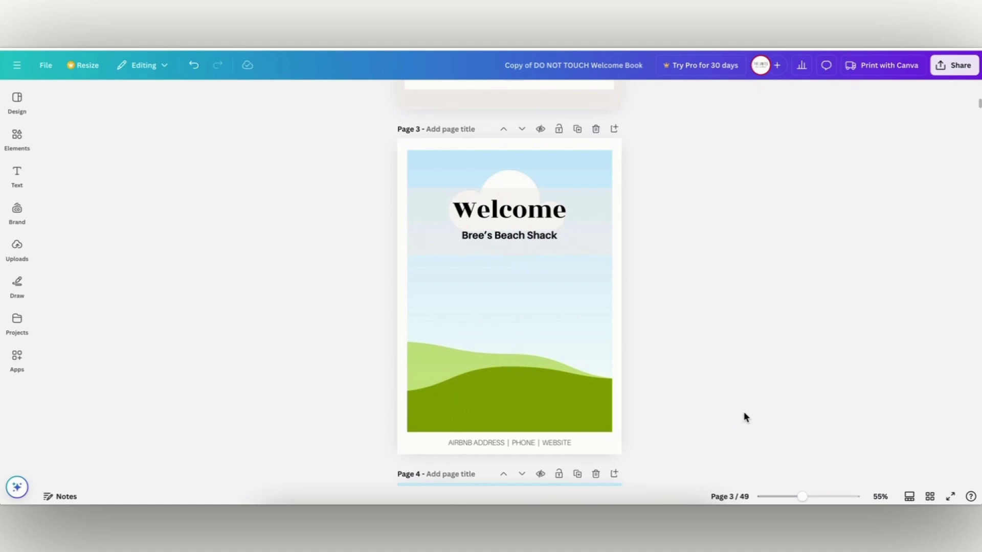
Step: Upload the seven photos from the Canva Pics folder into Uploads
{"action": "left_click", "coordinate": [565, 366]}
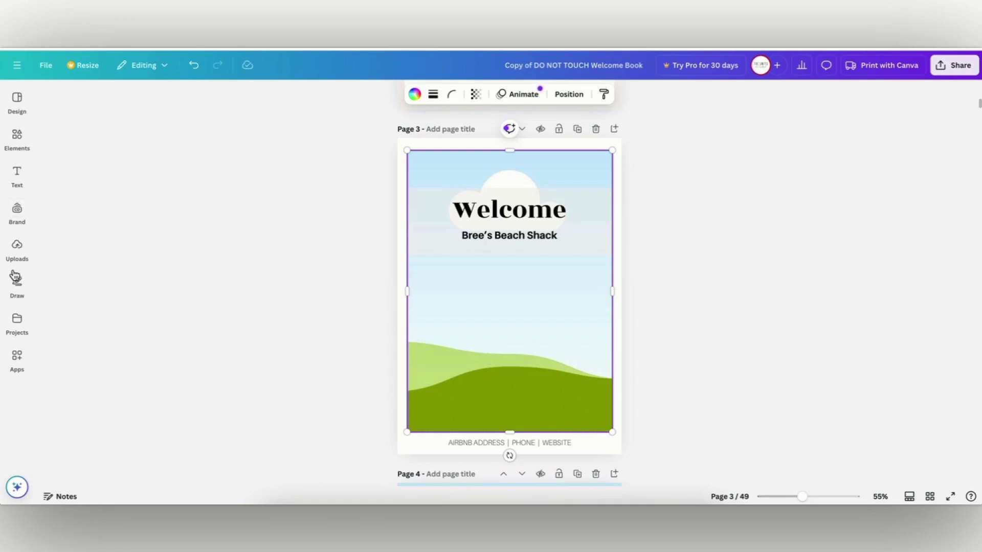
{"action": "left_click", "coordinate": [17, 248]}
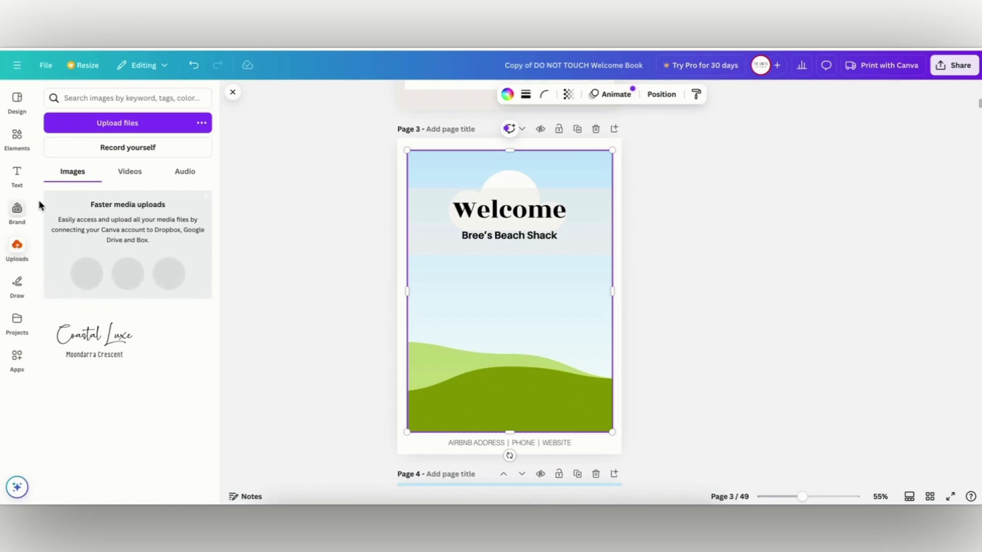
{"action": "left_click", "coordinate": [106, 127]}
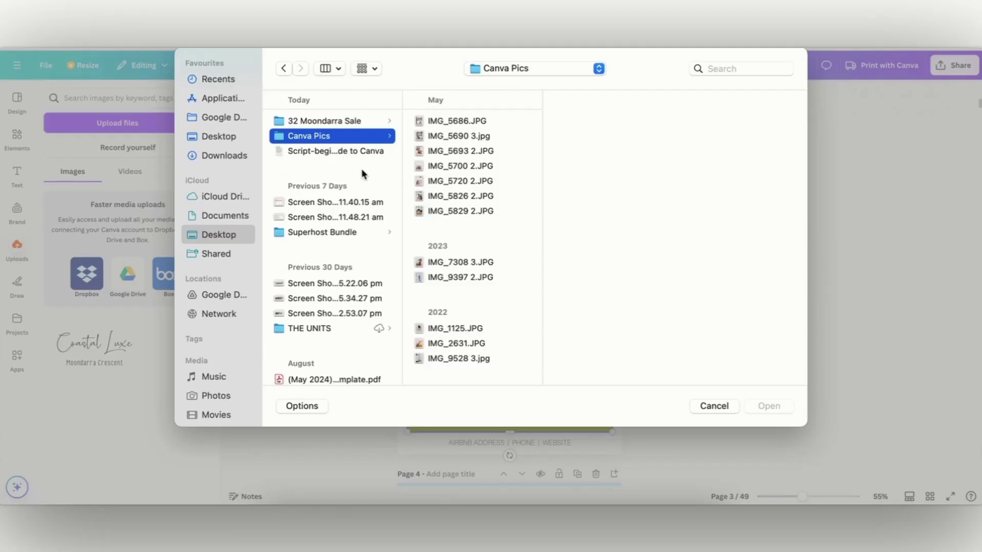
{"action": "left_click_drag", "start_coordinate": [409, 120], "coordinate": [463, 211]}
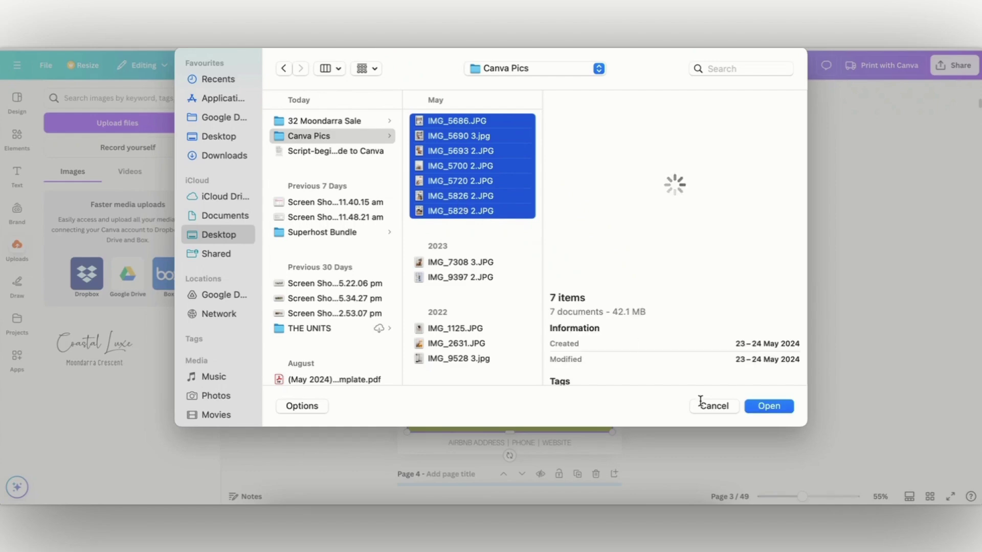
{"action": "left_click", "coordinate": [769, 406]}
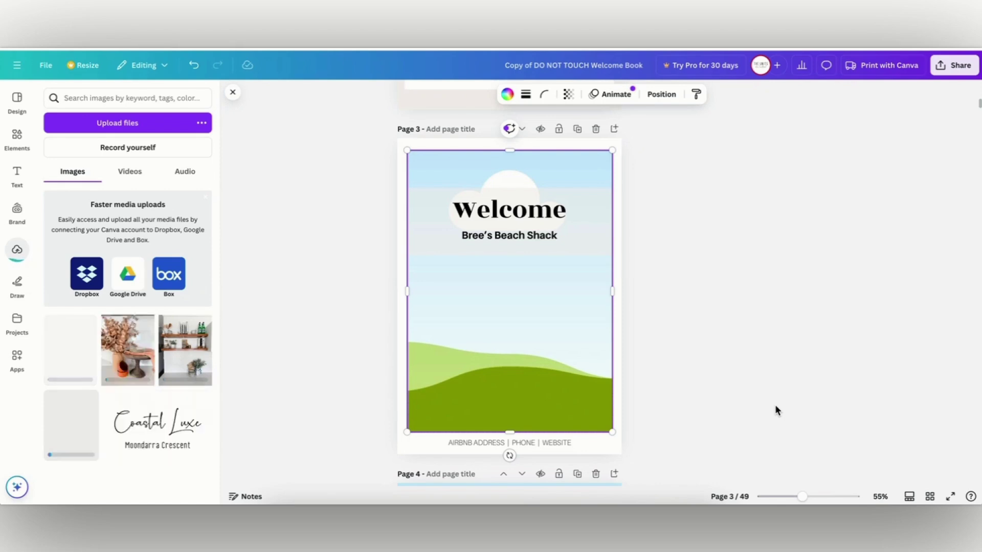
Step: Make the plant-basket-on-wooden-floor photo the welcome page background, then view the page grid
{"action": "scroll", "coordinate": [162, 284], "scroll_direction": "down", "scroll_amount": 1}
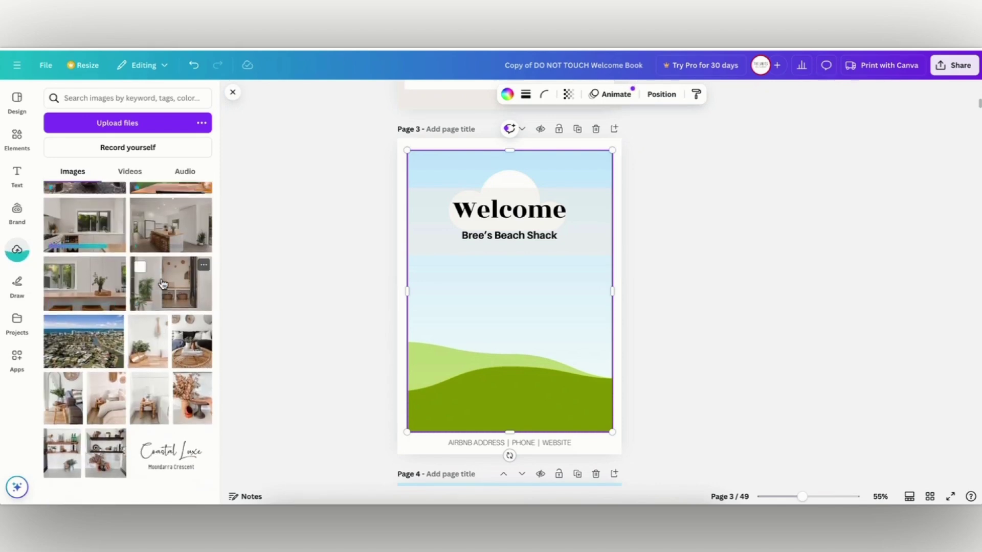
{"action": "scroll", "coordinate": [162, 284], "scroll_direction": "up", "scroll_amount": 1}
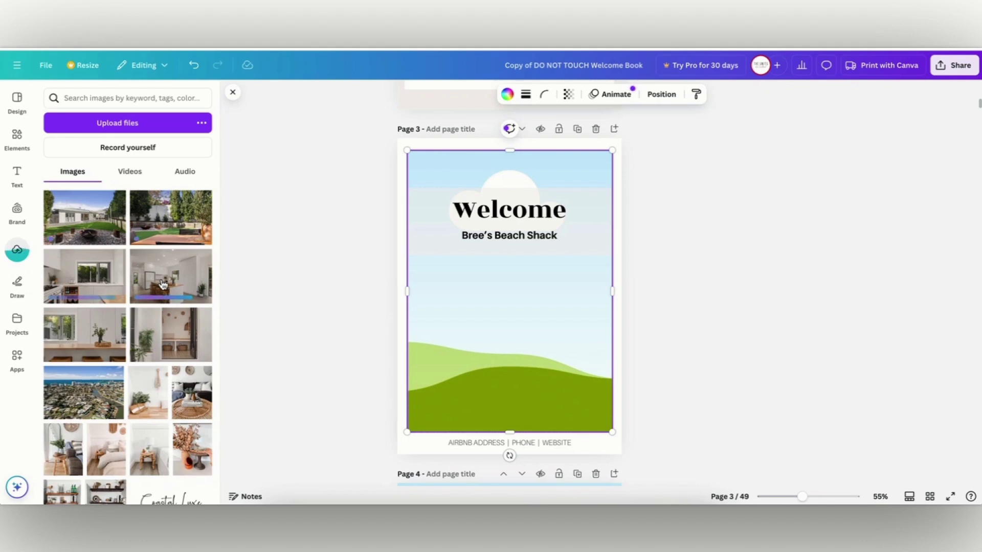
{"action": "scroll", "coordinate": [163, 286], "scroll_direction": "down", "scroll_amount": 2}
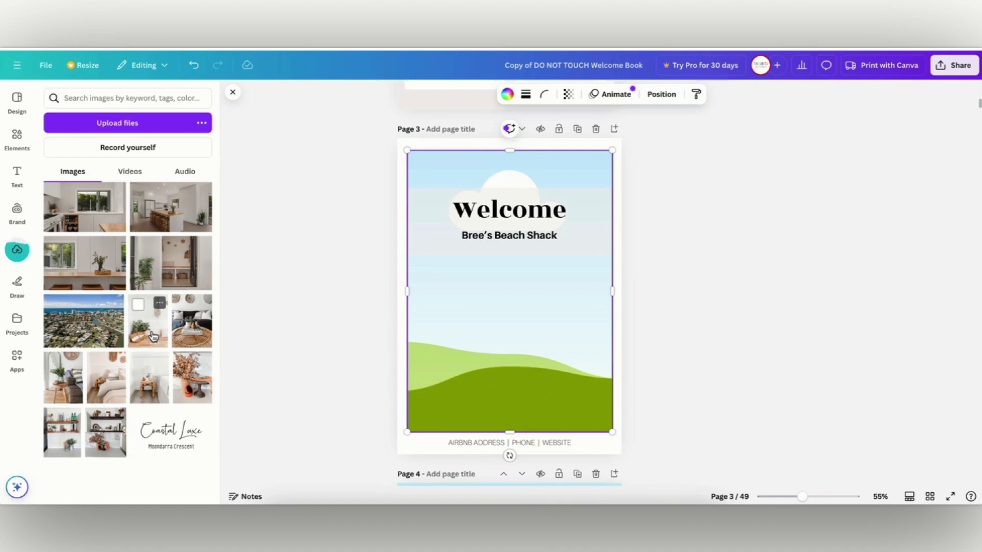
{"action": "left_click_drag", "start_coordinate": [152, 335], "coordinate": [471, 328]}
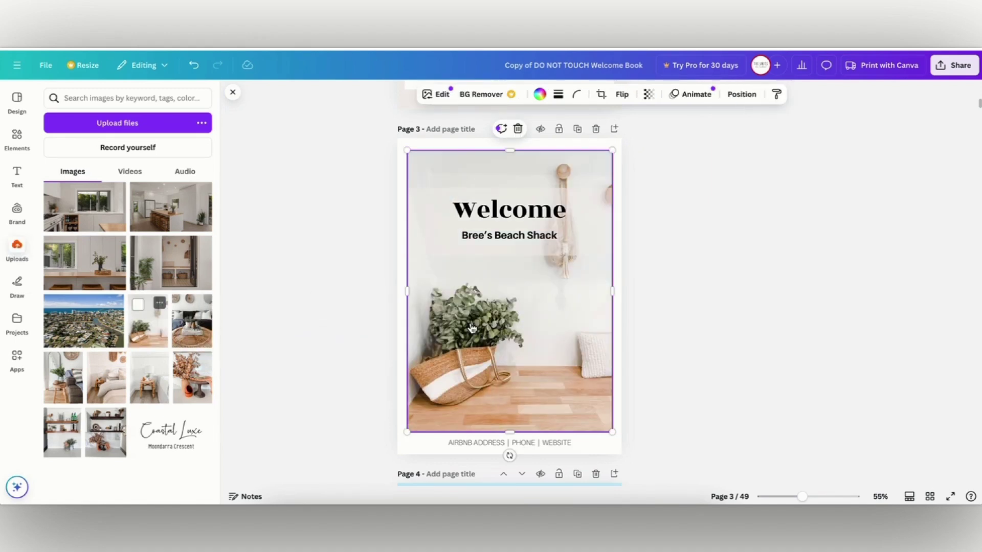
{"action": "left_click", "coordinate": [591, 234]}
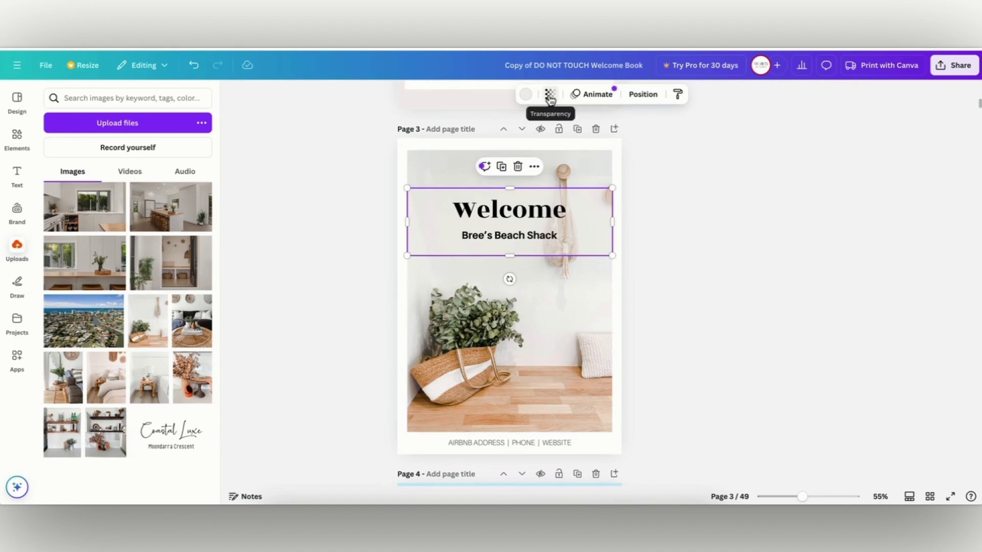
{"action": "left_click", "coordinate": [494, 306]}
{"action": "scroll", "coordinate": [473, 358], "scroll_direction": "down", "scroll_amount": 2}
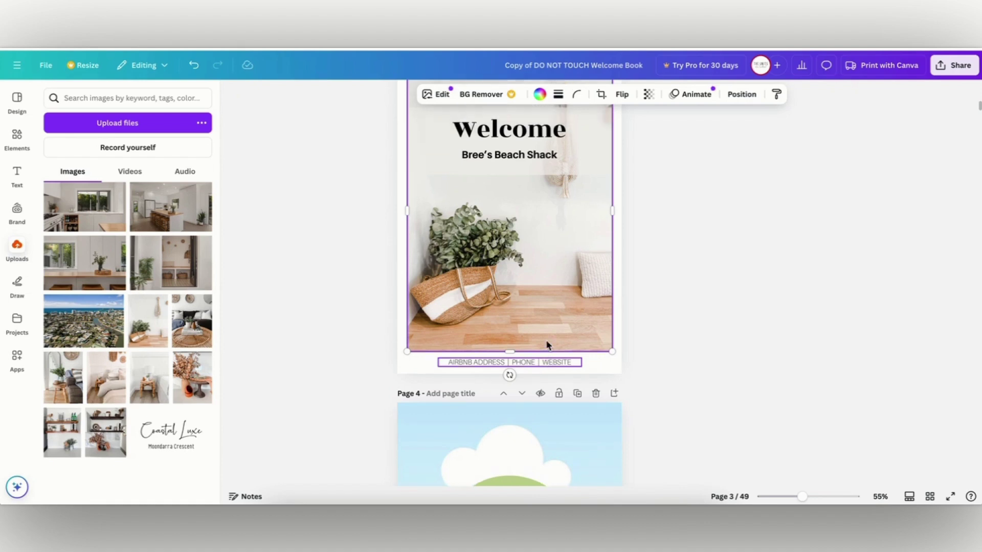
{"action": "scroll", "coordinate": [545, 340], "scroll_direction": "up", "scroll_amount": 2}
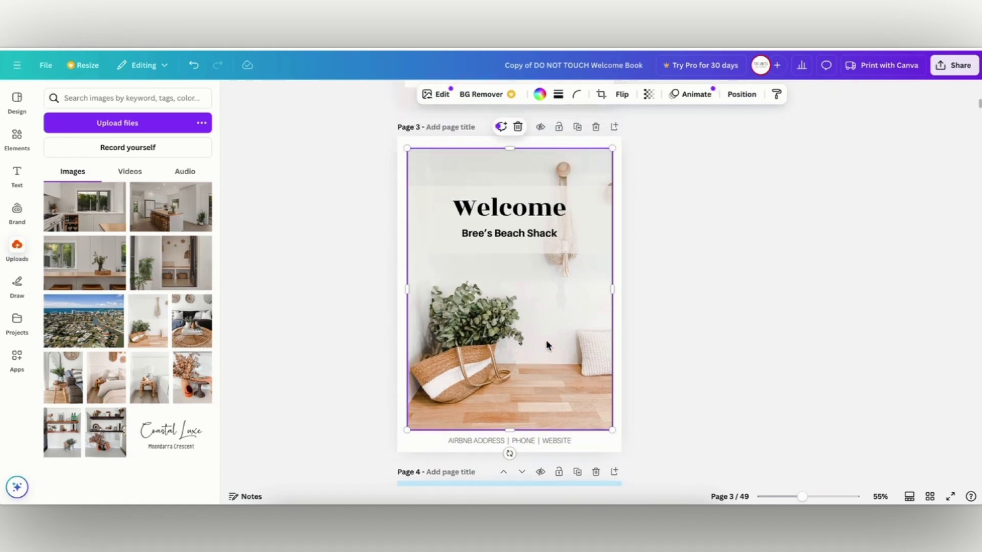
{"action": "left_click", "coordinate": [930, 497]}
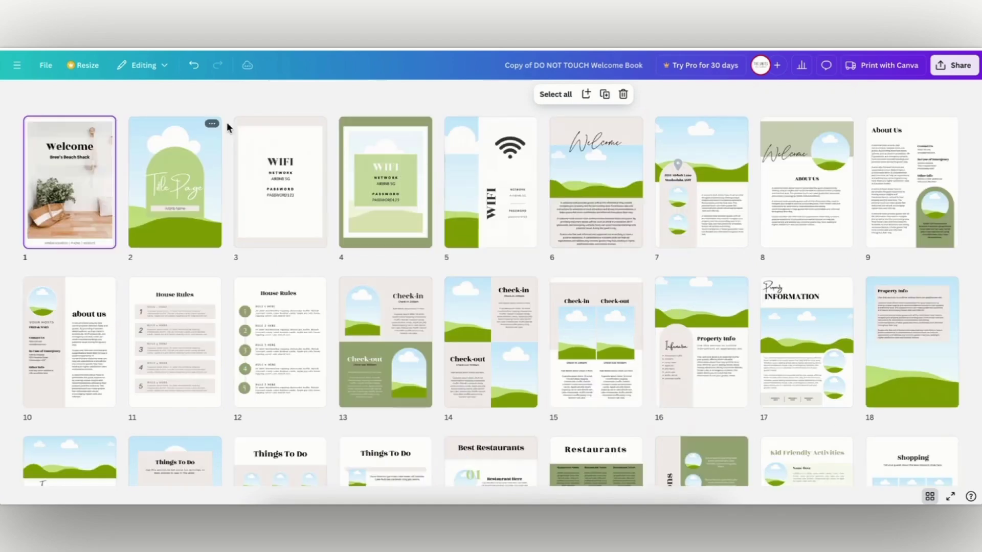
Step: Delete the original Title Page from the page grid
{"action": "left_click", "coordinate": [209, 124]}
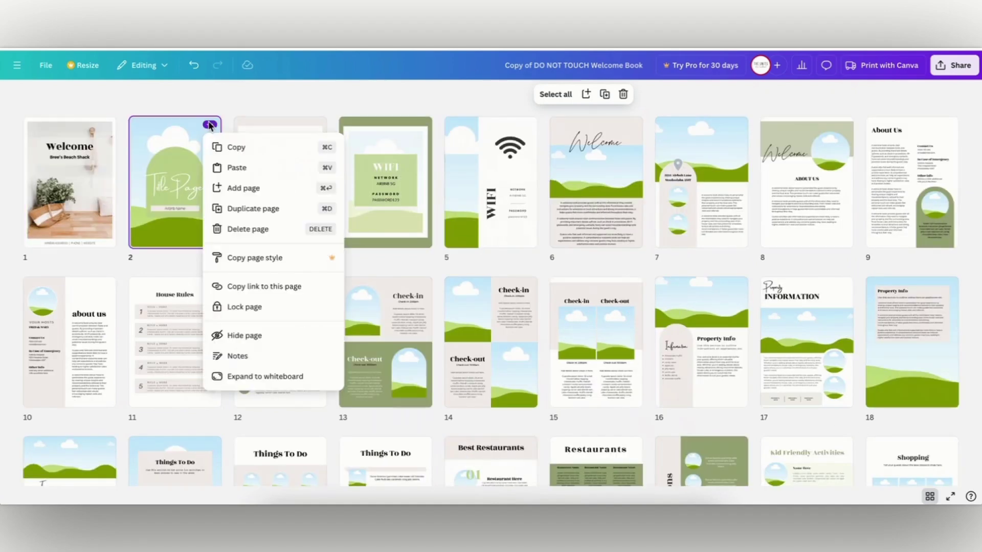
{"action": "left_click", "coordinate": [230, 231]}
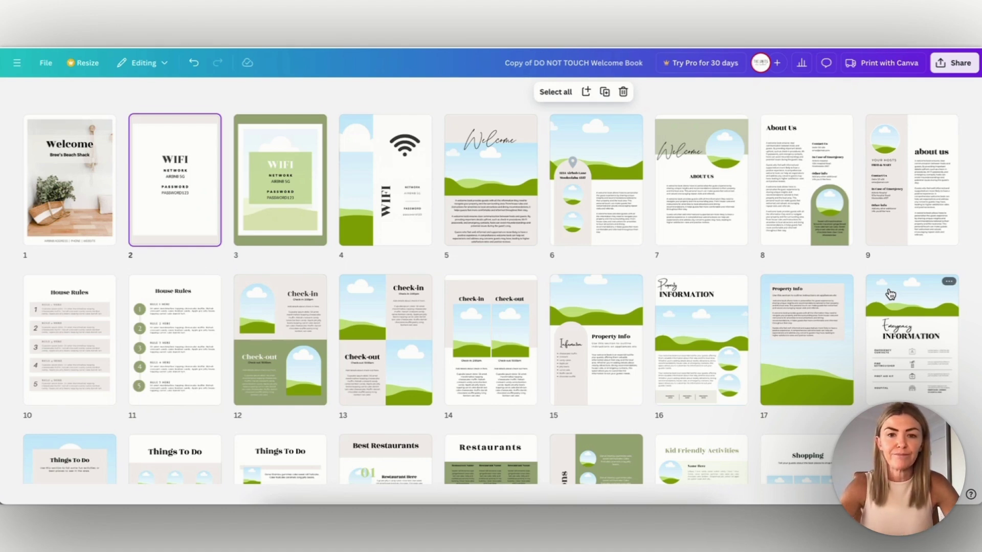
Step: Duplicate the six-card Things To Do page 23 so its copy becomes page 24
{"action": "scroll", "coordinate": [890, 293], "scroll_direction": "down", "scroll_amount": 2}
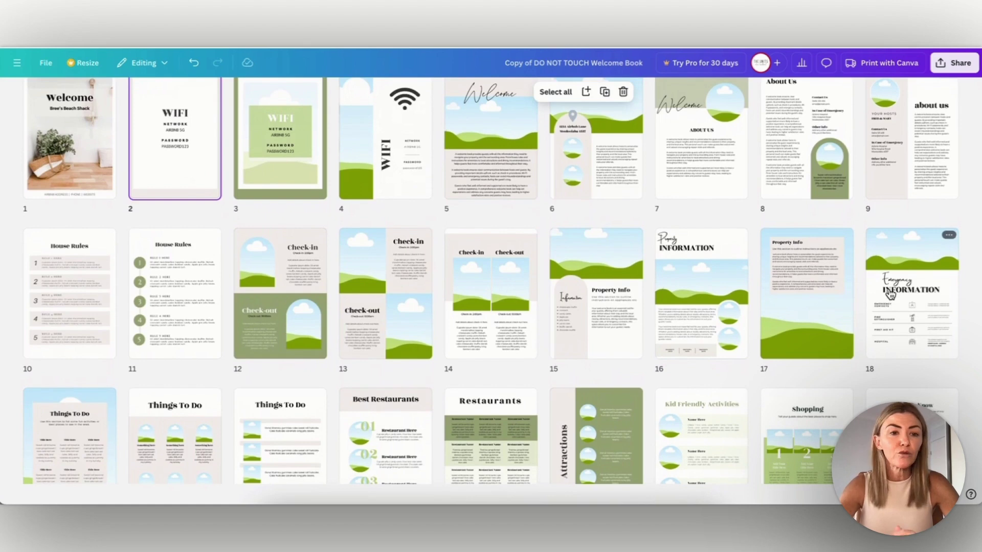
{"action": "scroll", "coordinate": [890, 293], "scroll_direction": "down", "scroll_amount": 5}
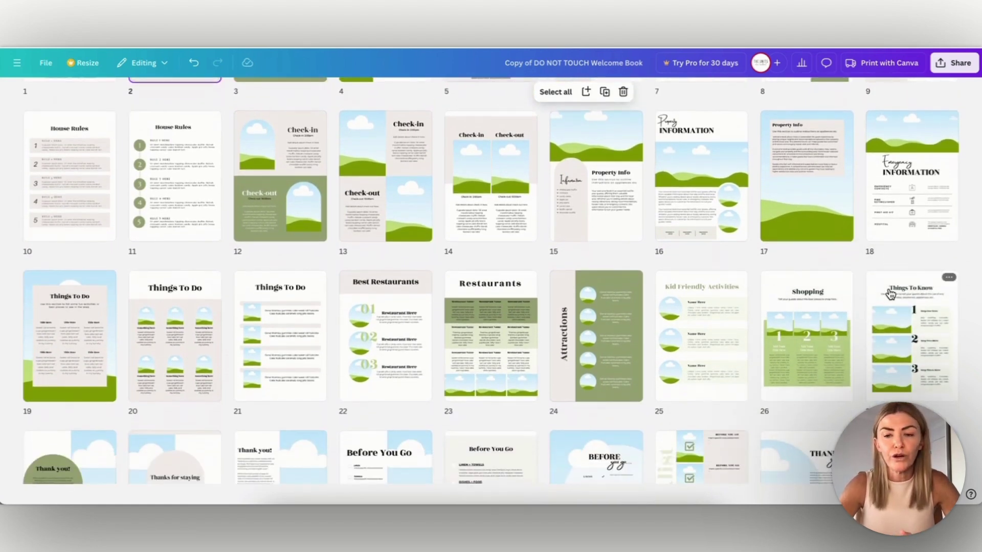
{"action": "scroll", "coordinate": [890, 293], "scroll_direction": "down", "scroll_amount": 3}
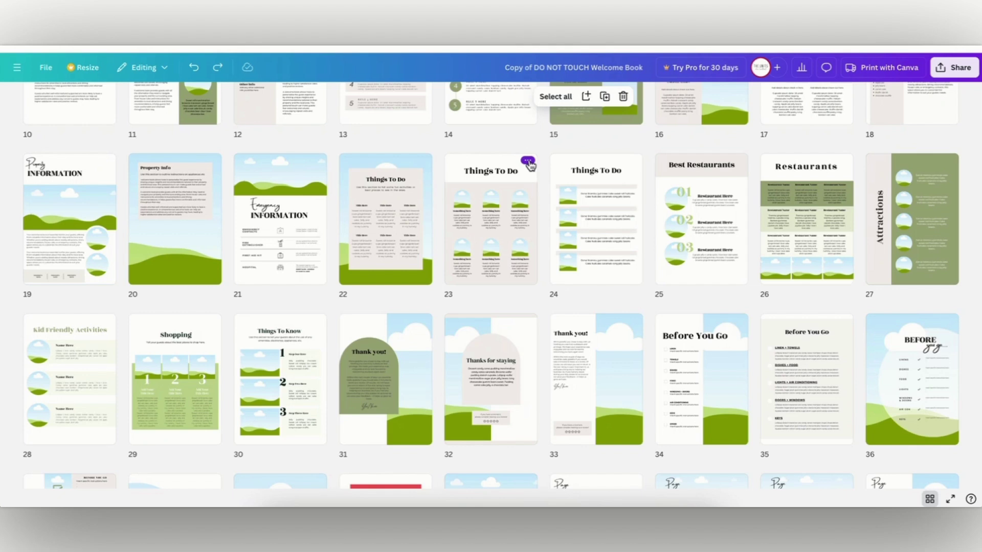
{"action": "left_click", "coordinate": [527, 162]}
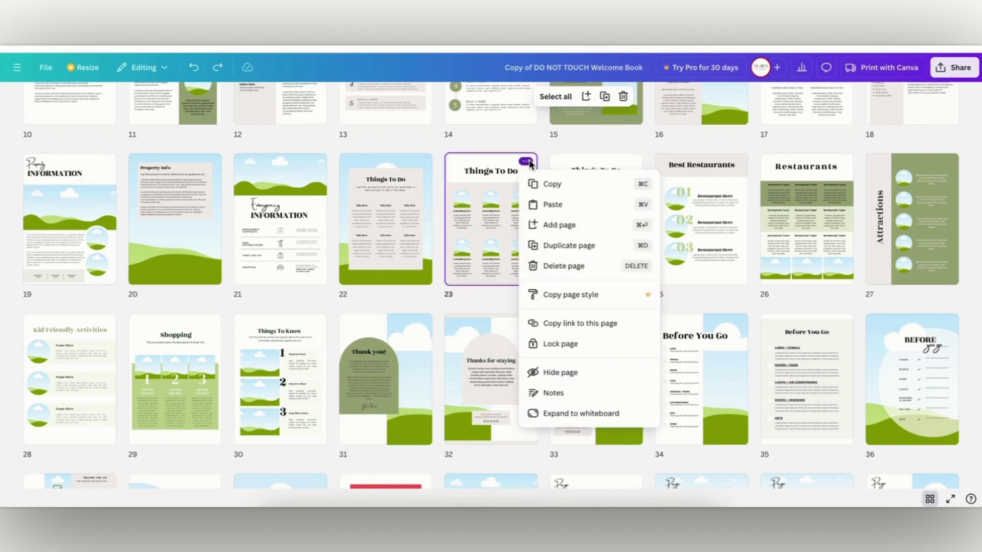
{"action": "left_click", "coordinate": [555, 251]}
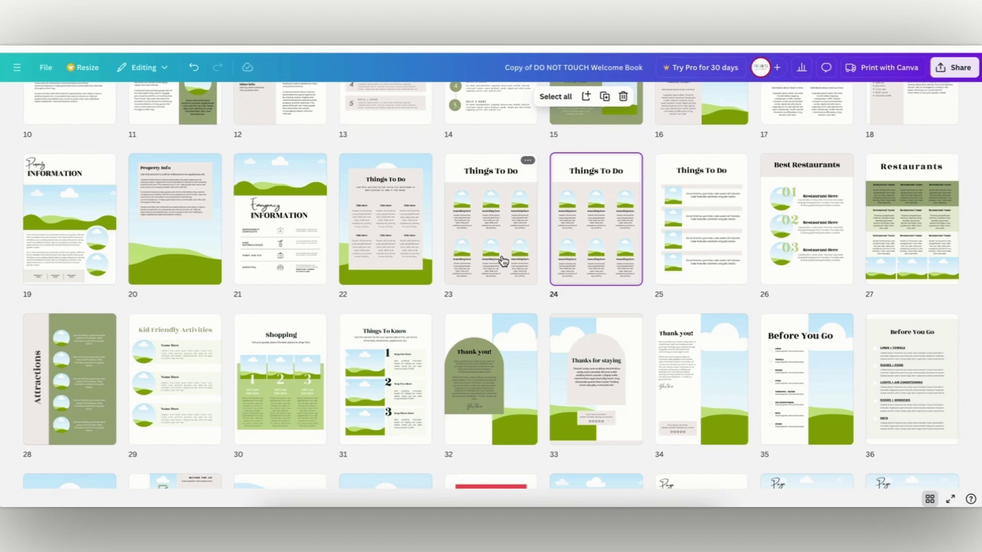
Step: Open page 23 and replace its 'Things To Do' heading with 'Restaurants'
{"action": "double_click", "coordinate": [494, 249]}
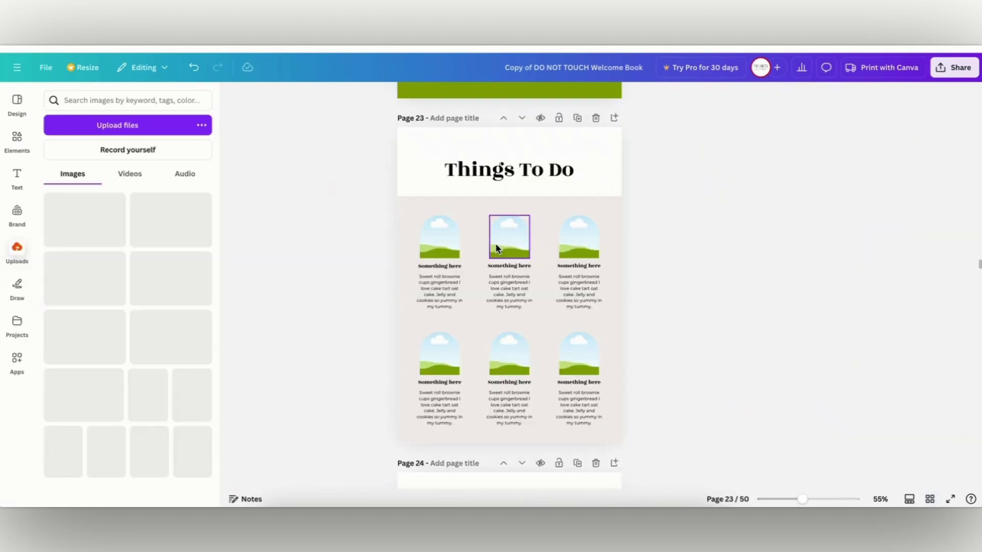
{"action": "left_click", "coordinate": [572, 170]}
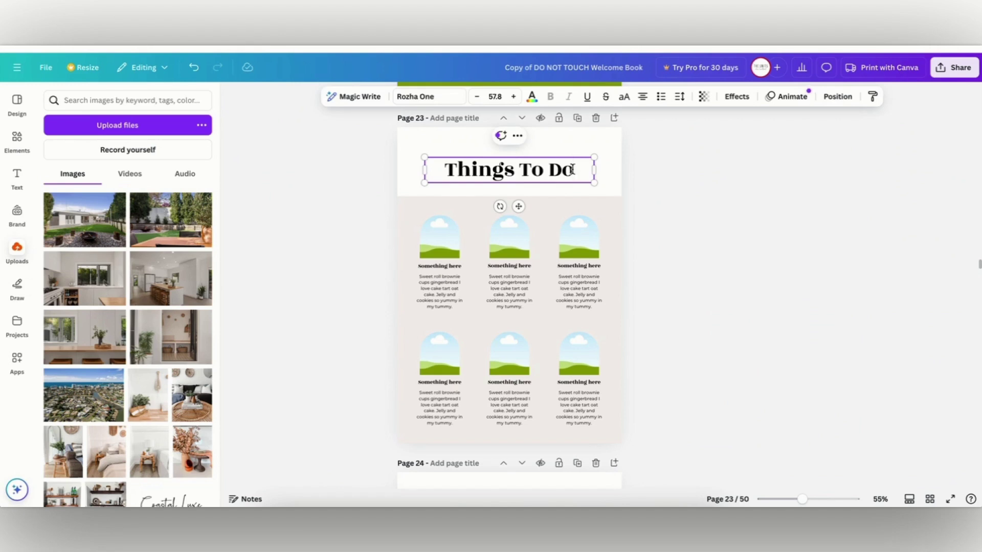
{"action": "key", "text": "ctrl+a"}
{"action": "type", "text": "Restaurants"}
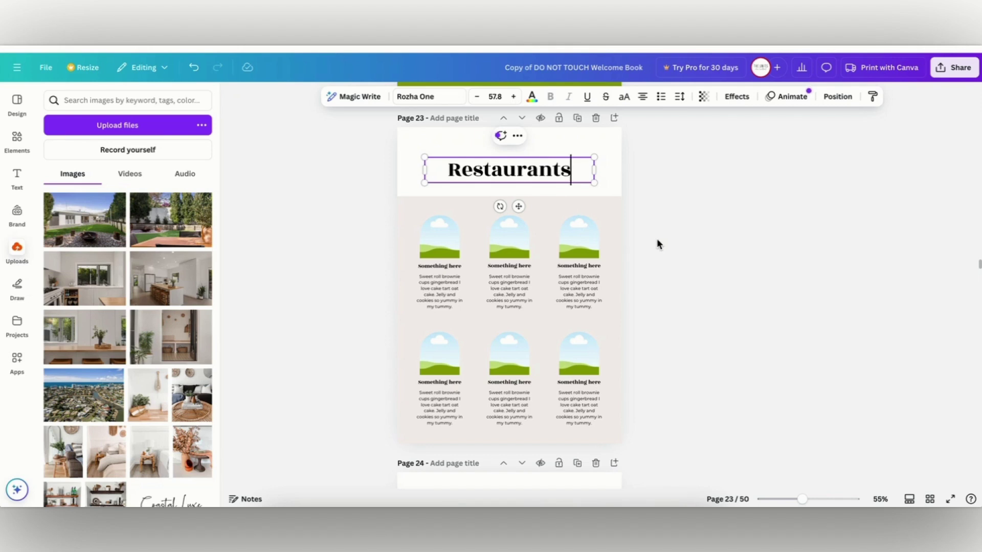
Step: Fill the Restaurants page's card area with sage green #cbd3b3
{"action": "left_click", "coordinate": [611, 221]}
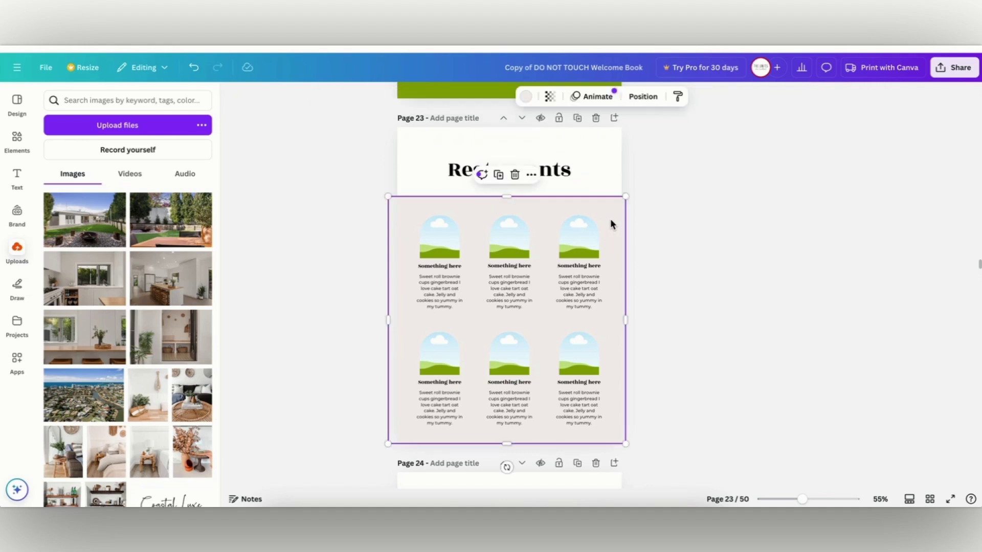
{"action": "left_click", "coordinate": [526, 97]}
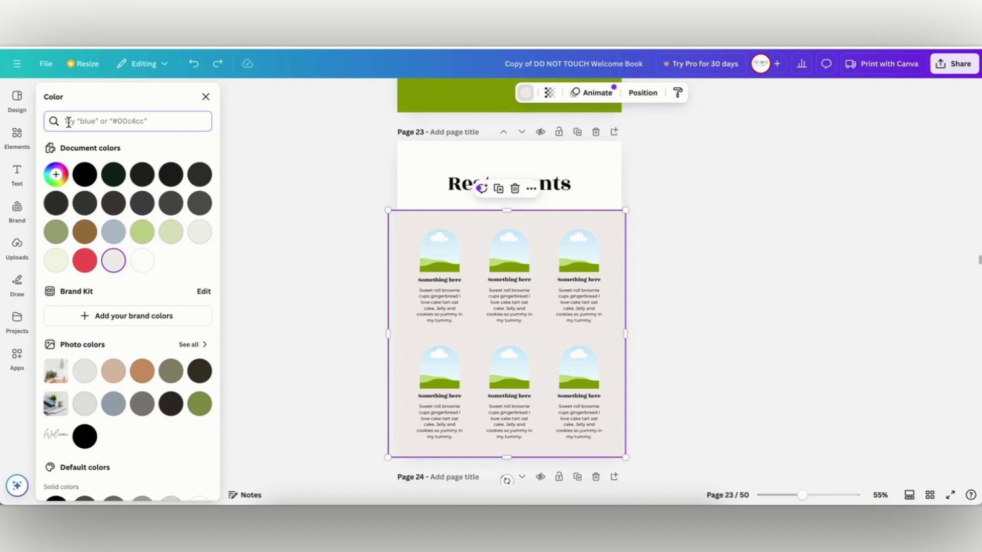
{"action": "type", "text": "cbd3b3"}
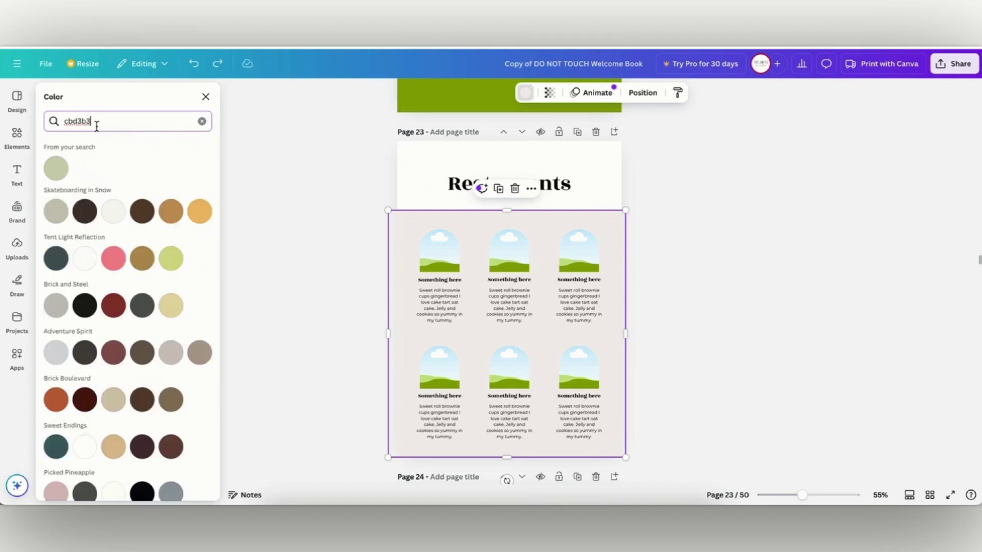
{"action": "left_click", "coordinate": [58, 170]}
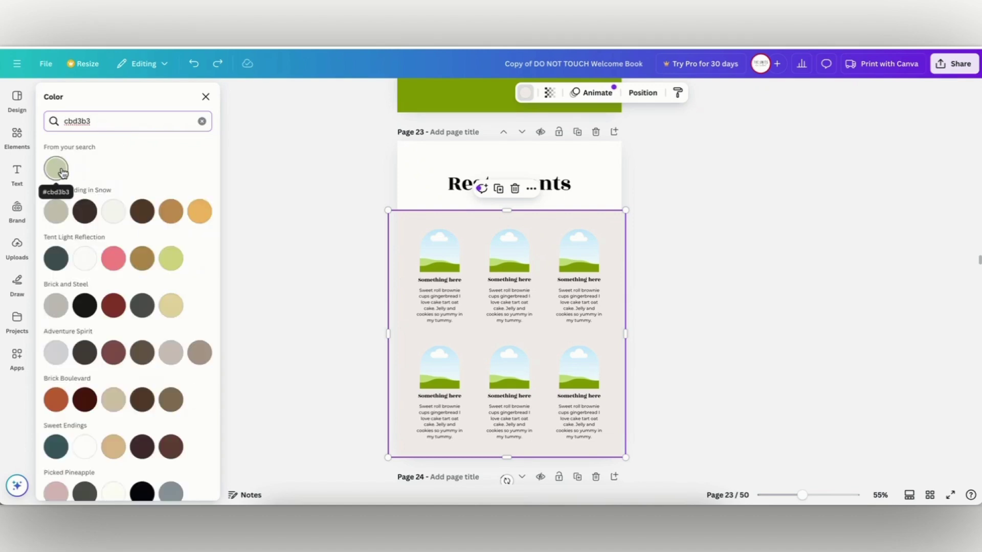
{"action": "left_click", "coordinate": [59, 170]}
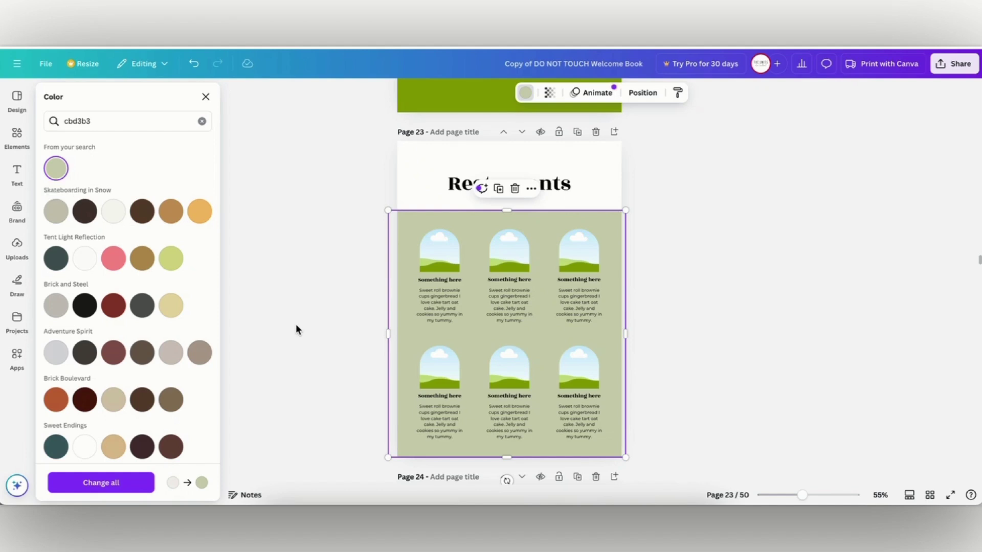
Step: Review the recoloured page and switch to the grid view of all pages
{"action": "scroll", "coordinate": [296, 325], "scroll_direction": "down", "scroll_amount": 3}
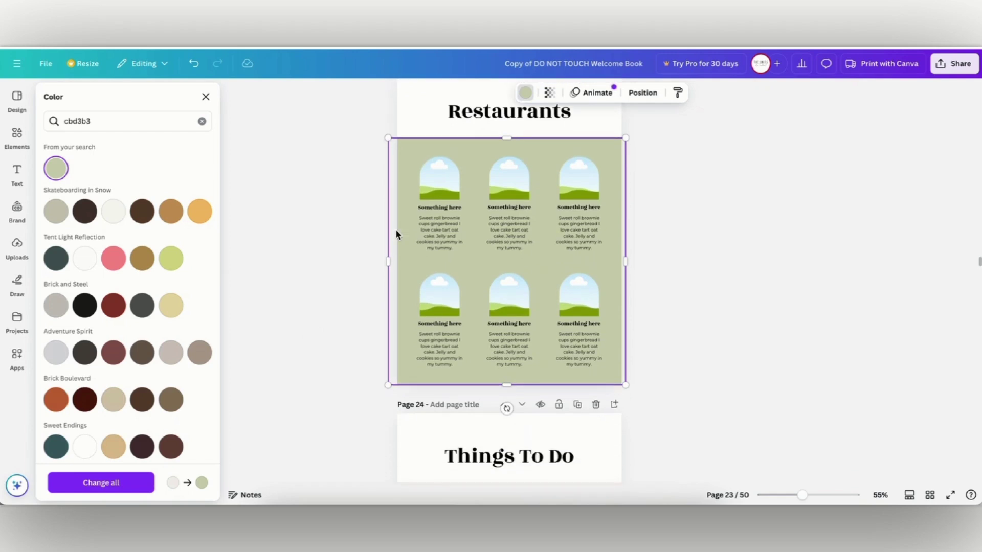
{"action": "scroll", "coordinate": [397, 230], "scroll_direction": "down", "scroll_amount": 1}
{"action": "left_click", "coordinate": [438, 181]}
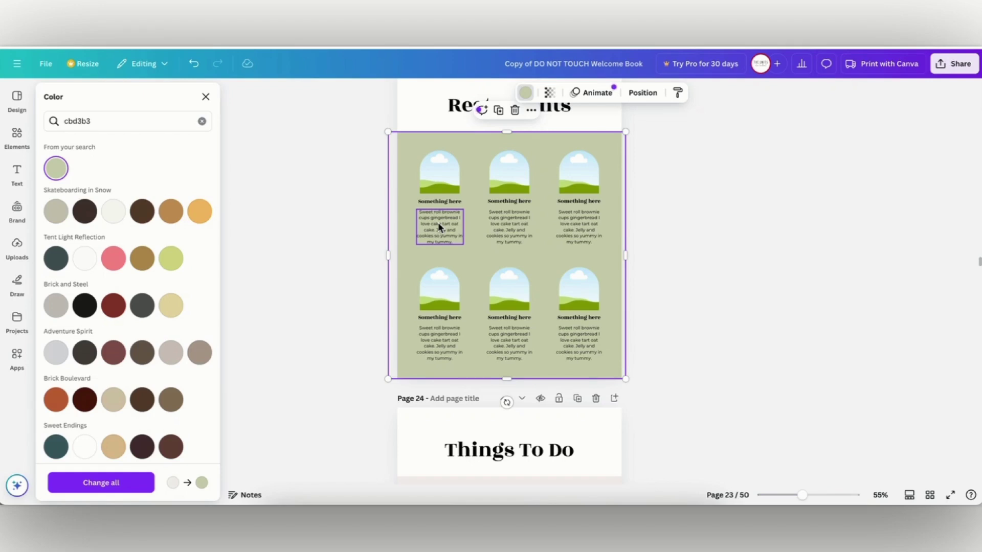
{"action": "scroll", "coordinate": [438, 221], "scroll_direction": "up", "scroll_amount": 3}
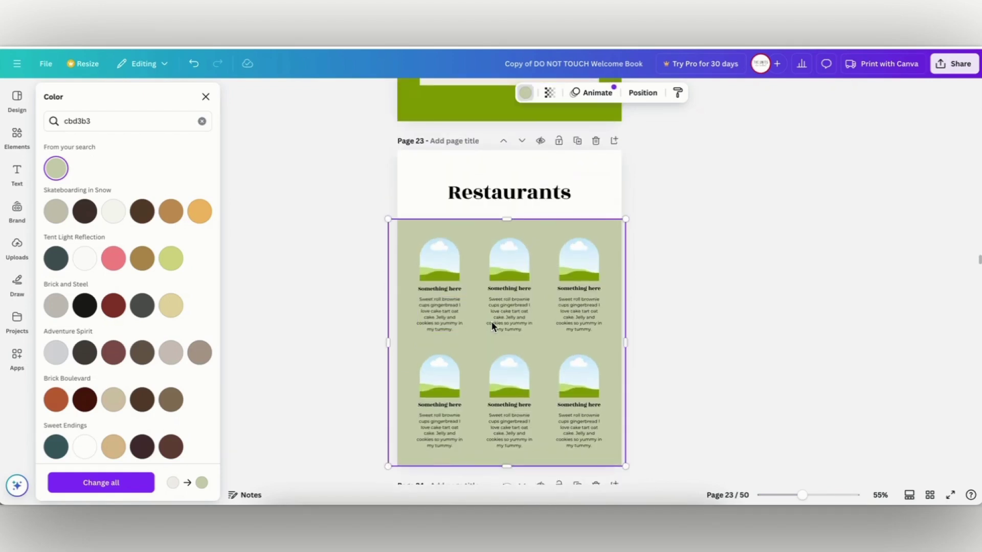
{"action": "left_click", "coordinate": [929, 495]}
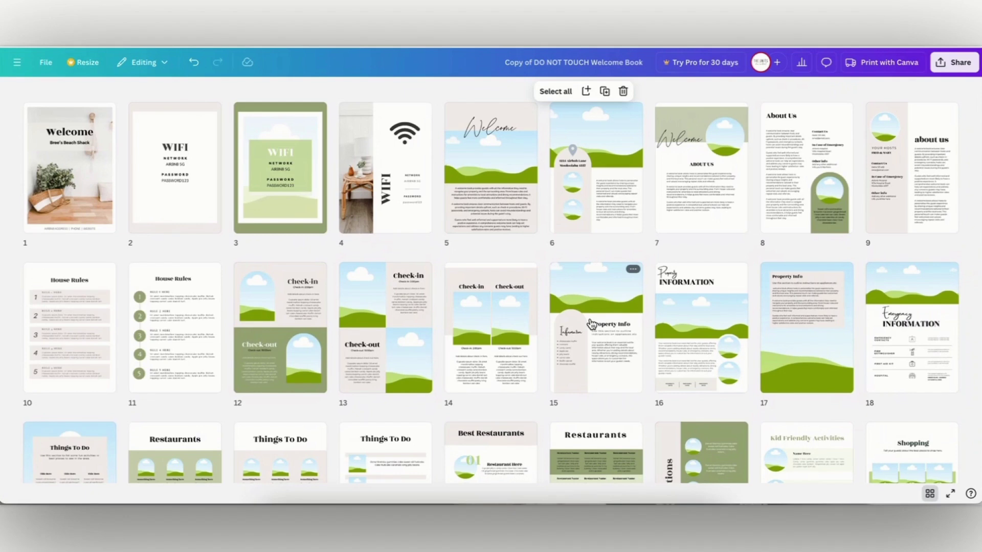
Step: Select every page from page 6 to the end and delete them, leaving five pages
{"action": "scroll", "coordinate": [591, 323], "scroll_direction": "down", "scroll_amount": 7}
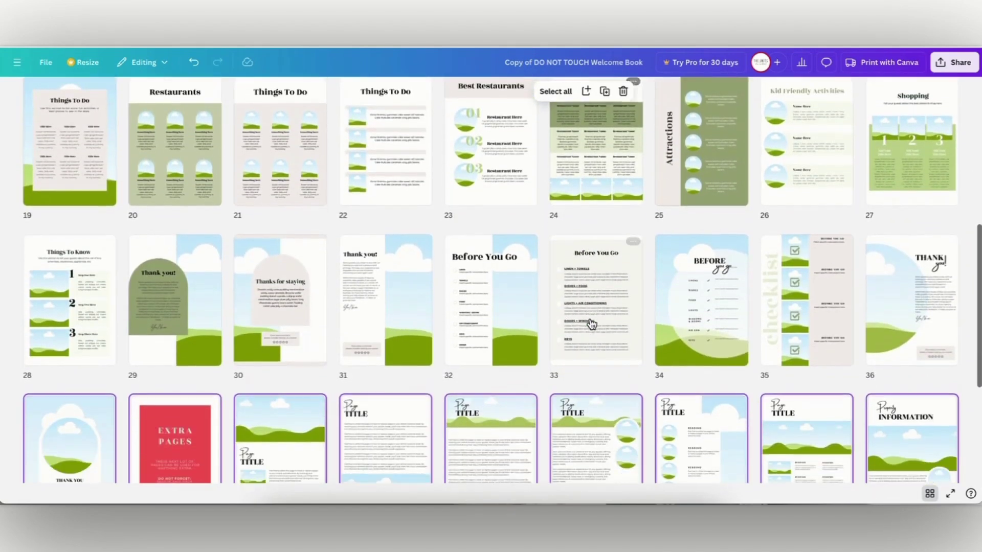
{"action": "scroll", "coordinate": [589, 322], "scroll_direction": "down", "scroll_amount": 5}
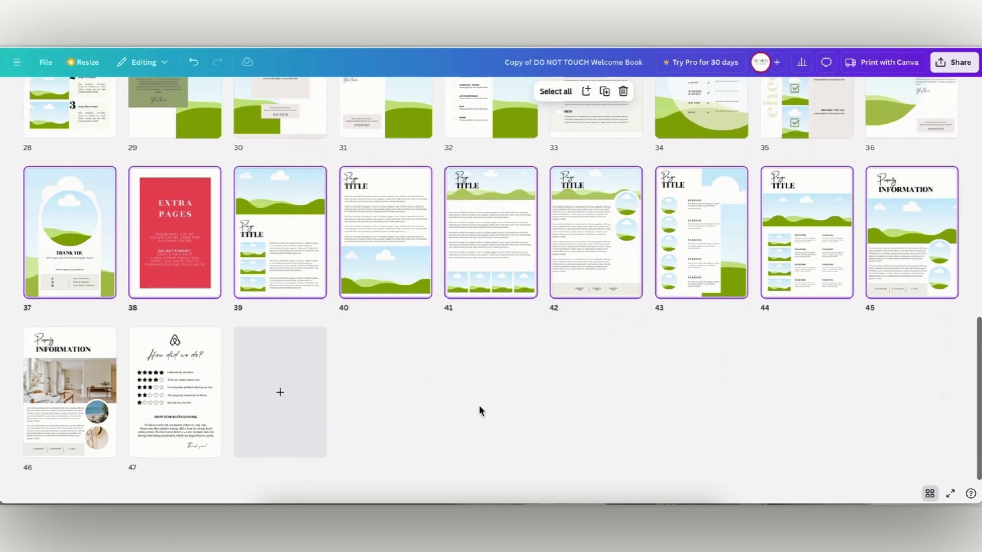
{"action": "left_click", "coordinate": [280, 392]}
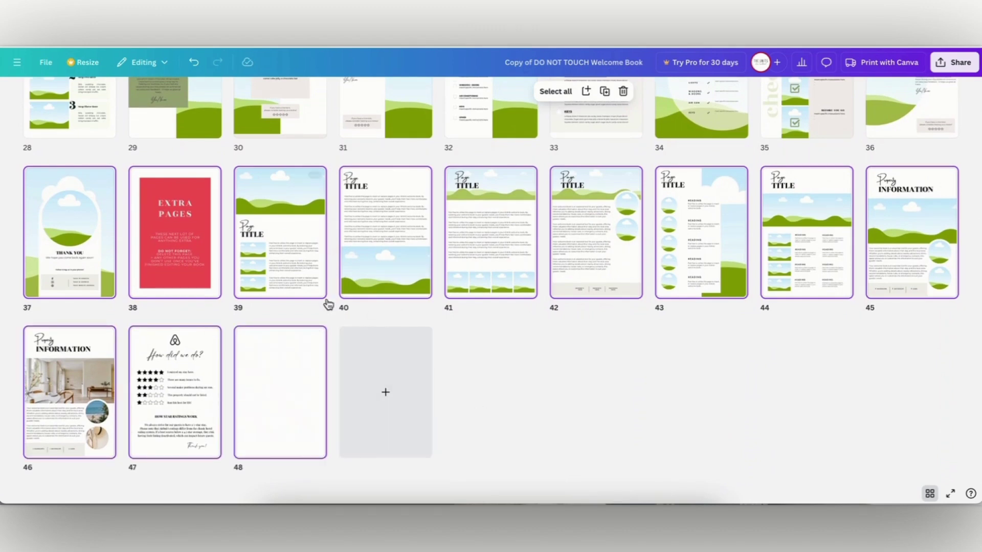
{"action": "scroll", "coordinate": [332, 305], "scroll_direction": "up", "scroll_amount": 4}
{"action": "left_click", "coordinate": [90, 269], "text": "shift"}
{"action": "scroll", "coordinate": [91, 268], "scroll_direction": "up", "scroll_amount": 1}
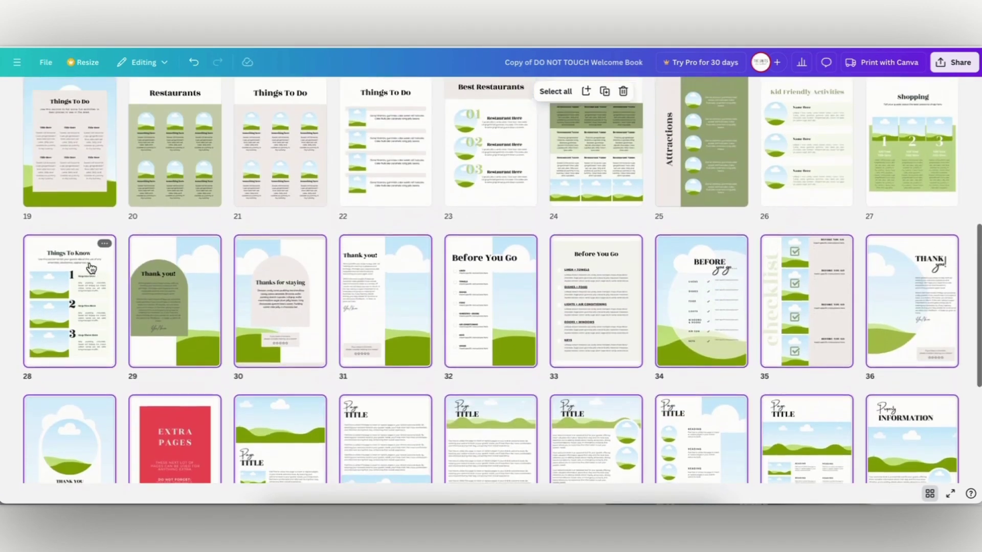
{"action": "scroll", "coordinate": [91, 267], "scroll_direction": "up", "scroll_amount": 5}
{"action": "left_click", "coordinate": [106, 327], "text": "shift"}
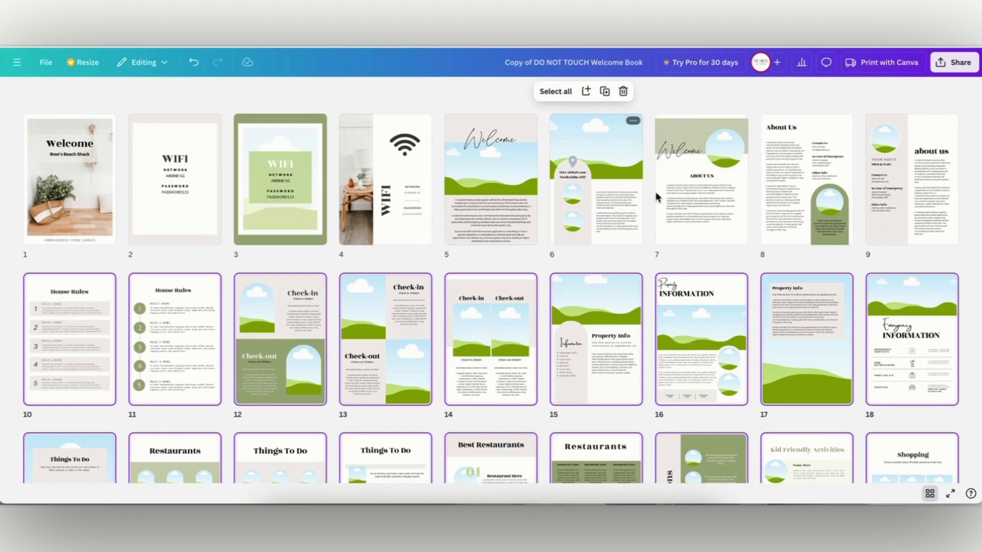
{"action": "left_click", "coordinate": [580, 195], "text": "shift"}
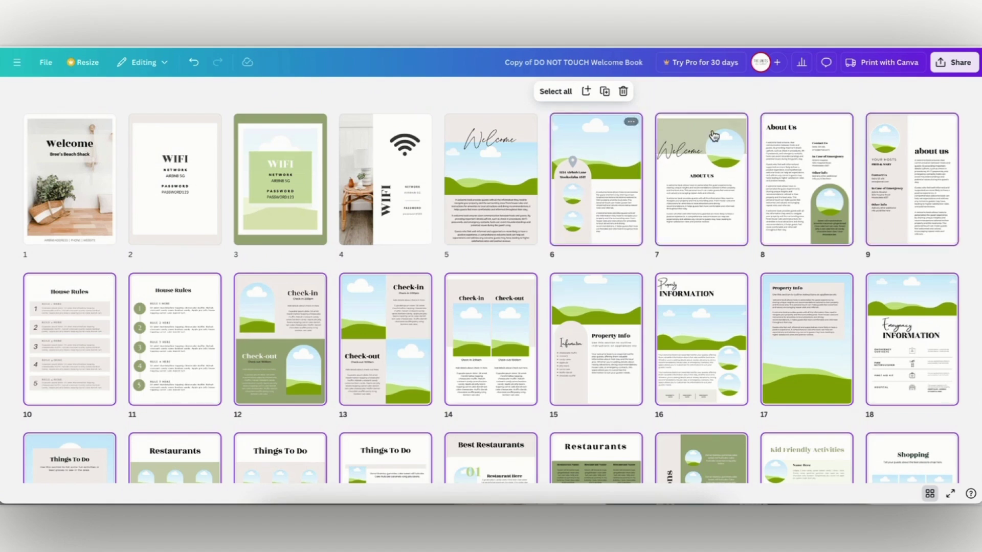
{"action": "left_click", "coordinate": [623, 91]}
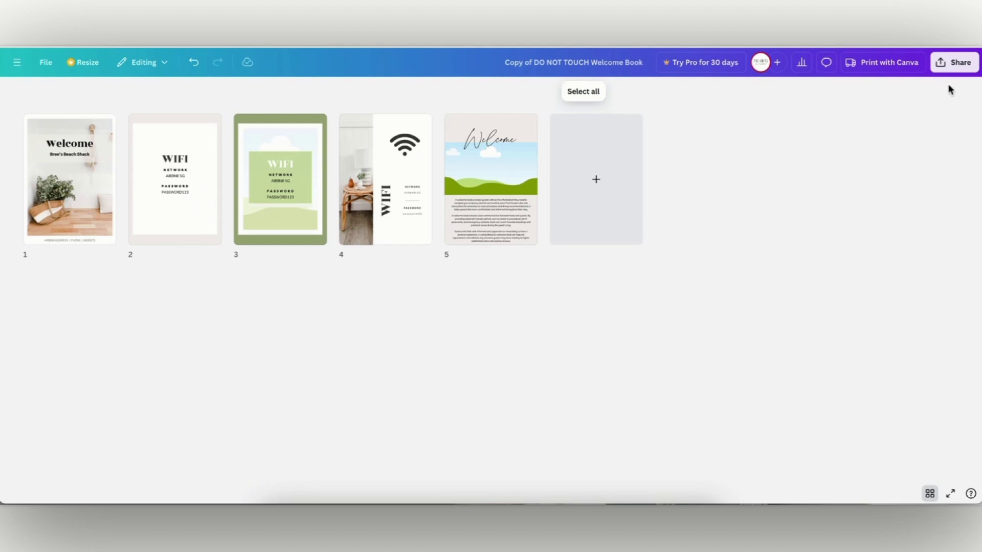
Step: Download the five-page book with the file type set to PDF Print
{"action": "left_click", "coordinate": [952, 63]}
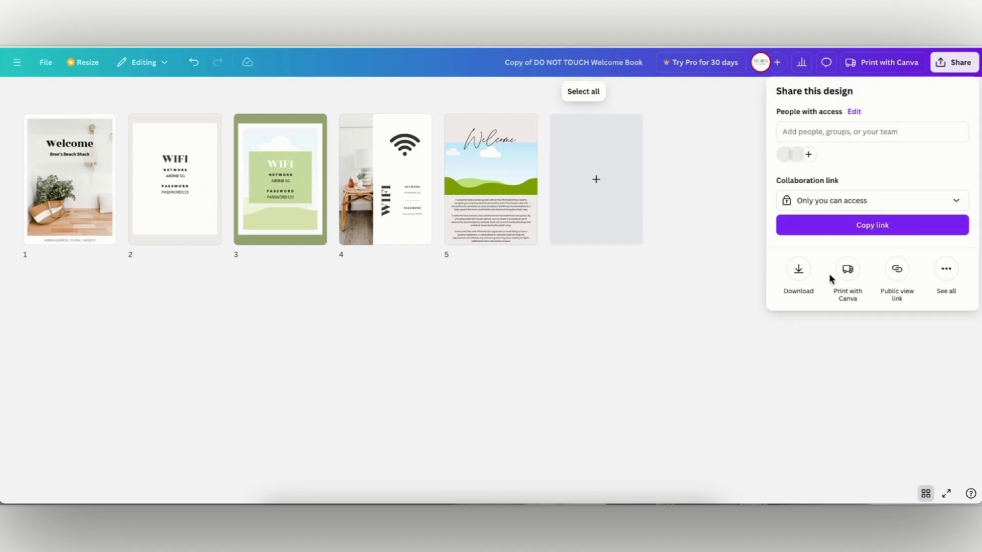
{"action": "left_click", "coordinate": [798, 274]}
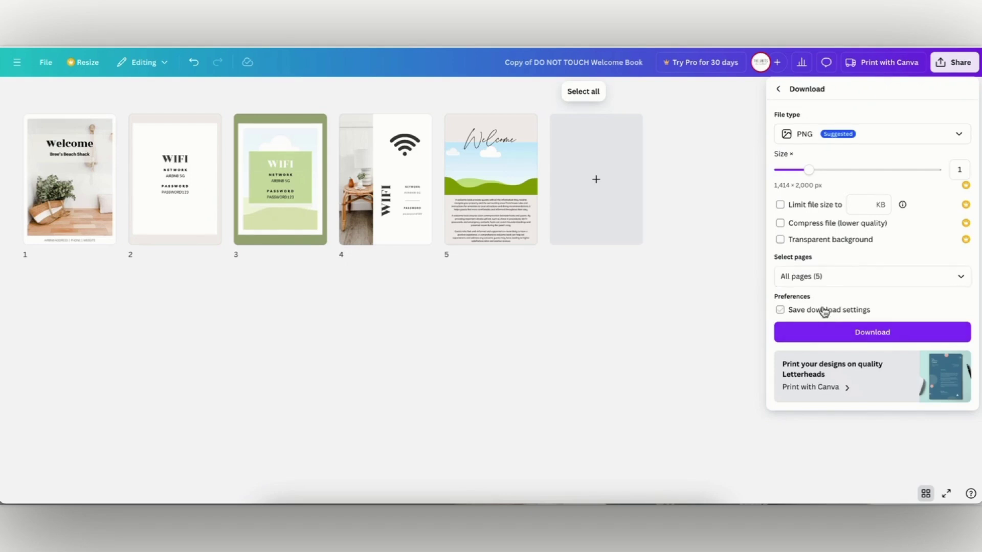
{"action": "left_click", "coordinate": [870, 141]}
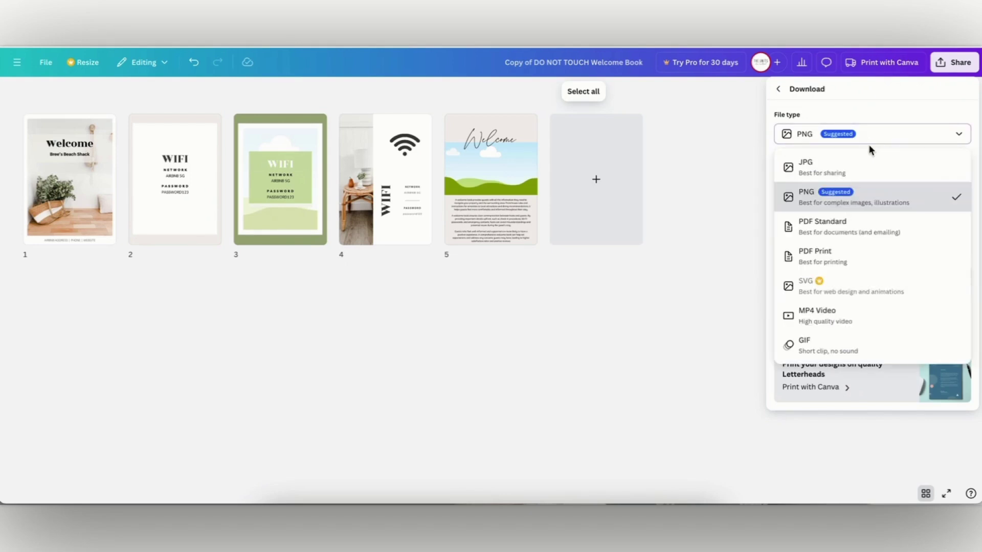
{"action": "left_click", "coordinate": [840, 261]}
{"action": "left_click", "coordinate": [871, 320]}
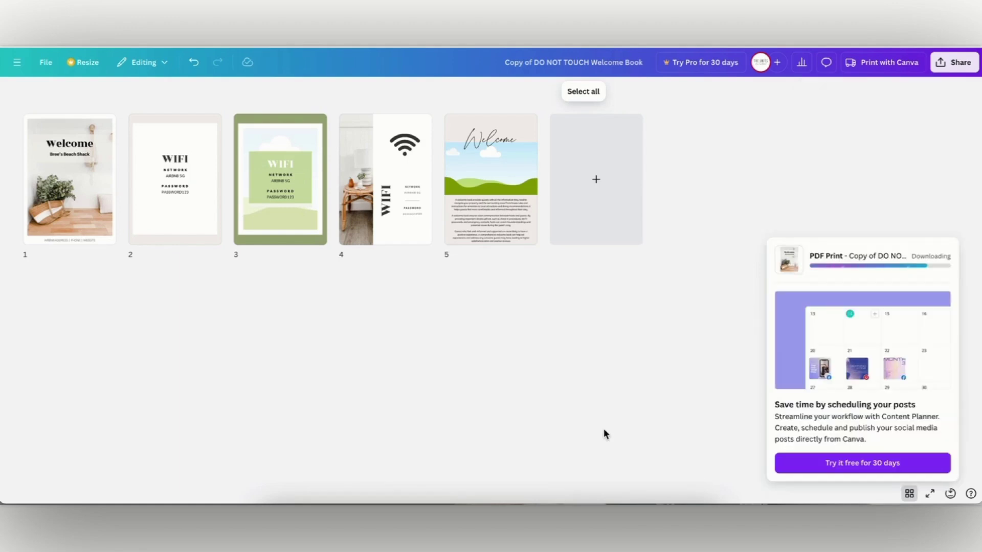